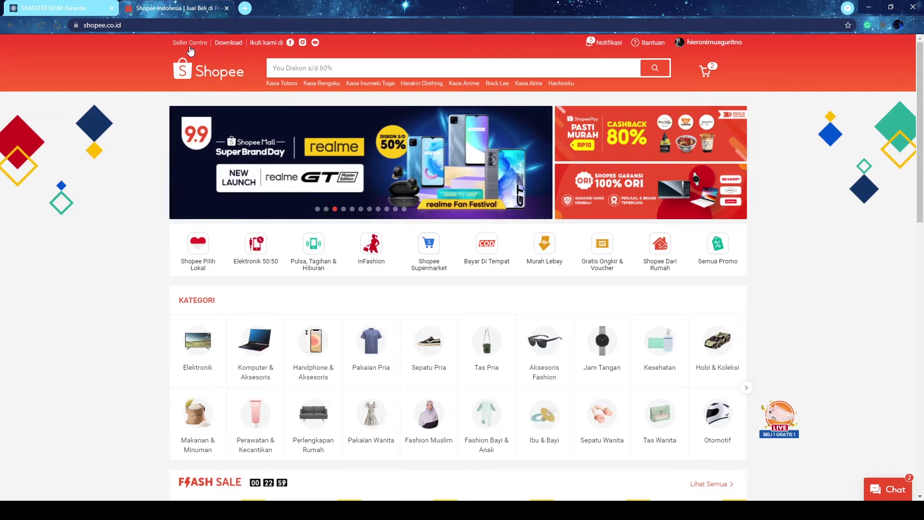
Open the Seller Centre and look through its sections from Pengiriman to Pengaturan.
click(190, 44)
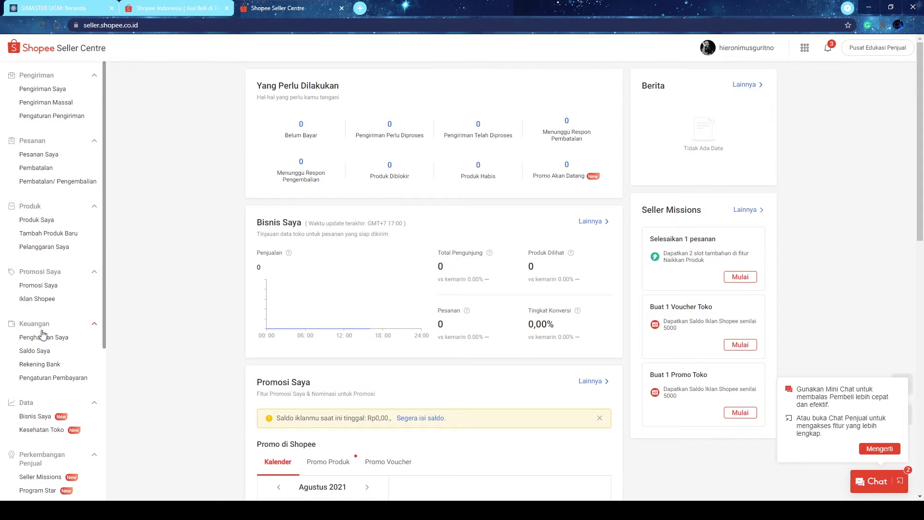
scroll(45, 332, down, 2)
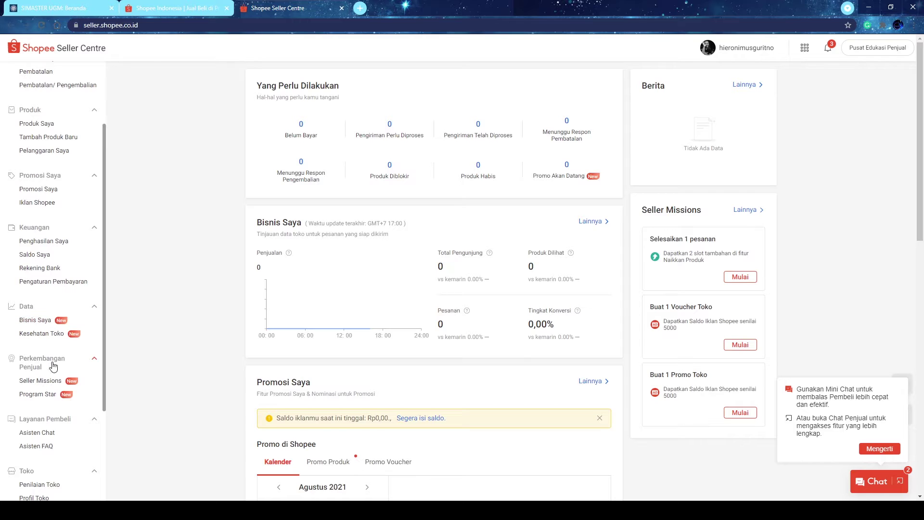
scroll(53, 368, down, 1)
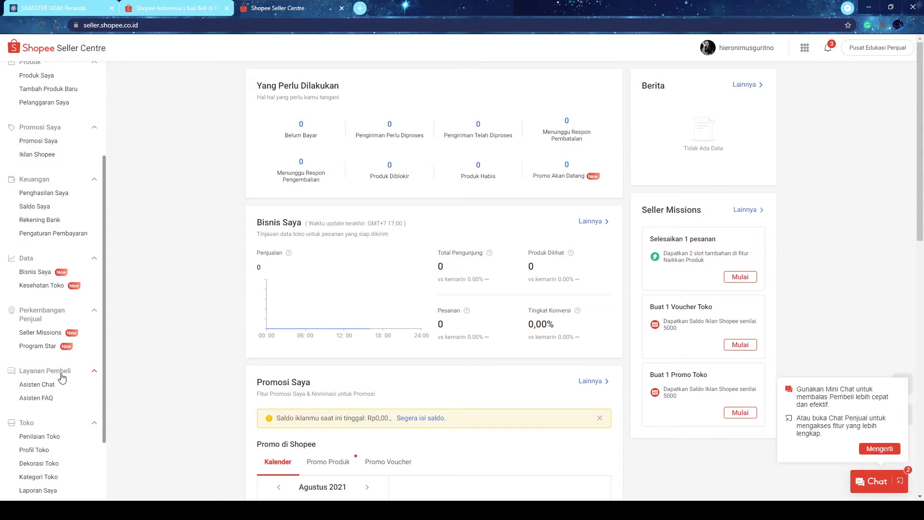
scroll(45, 424, down, 2)
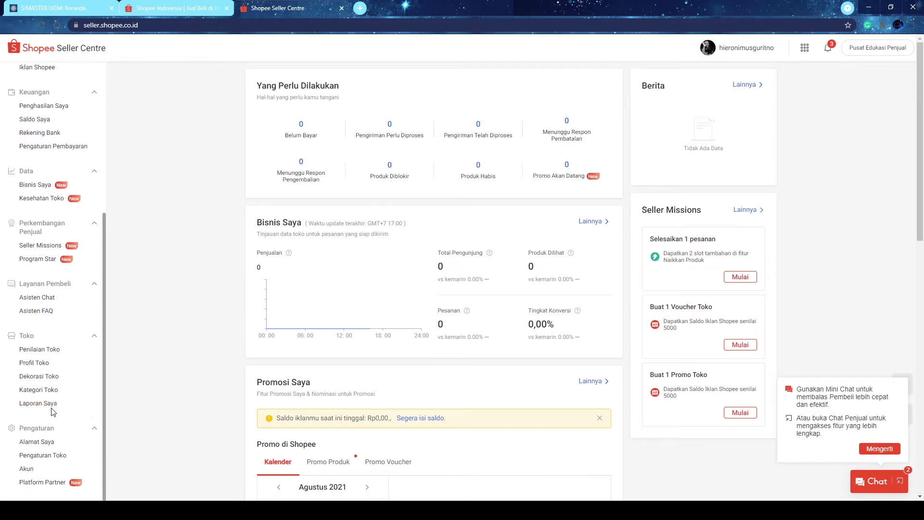
scroll(53, 411, up, 5)
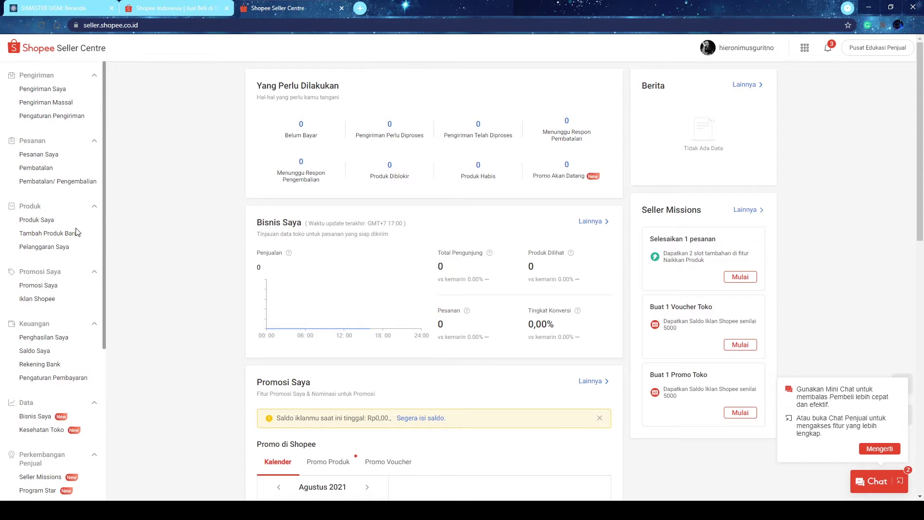
View Produk Saya, start a new product with Tambah Produk Baru, and name it "Baju batik kembang turi".
click(47, 220)
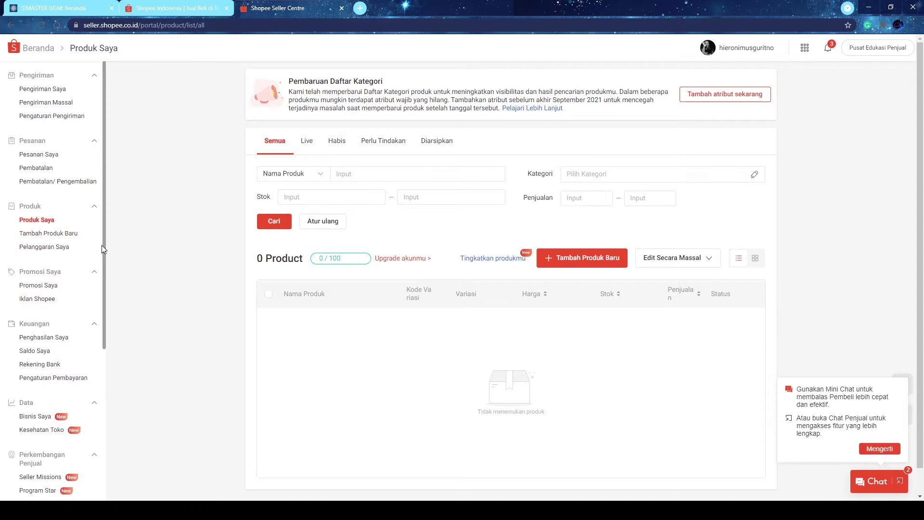
click(65, 236)
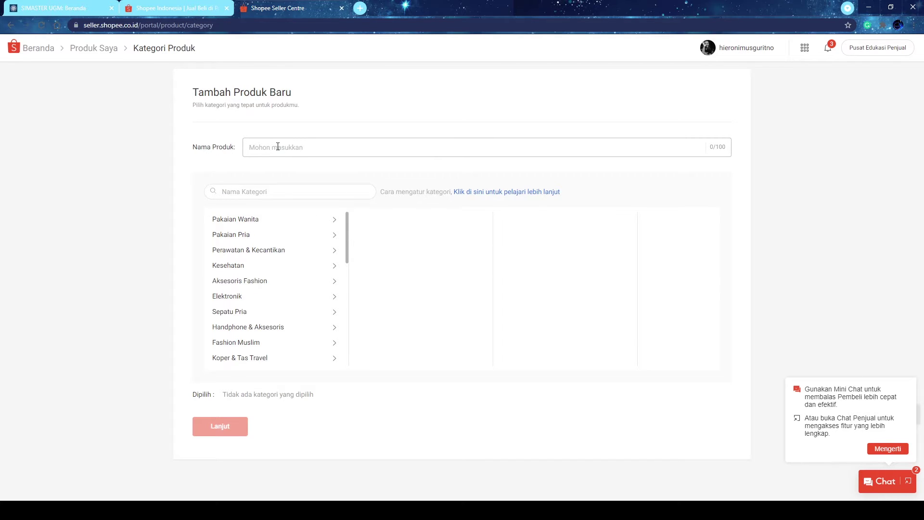
text(Baju b)
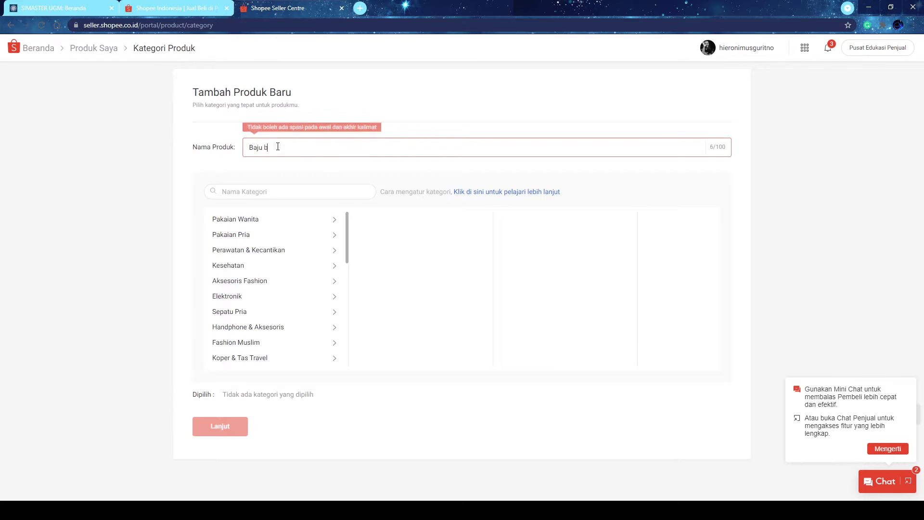
text(atik )
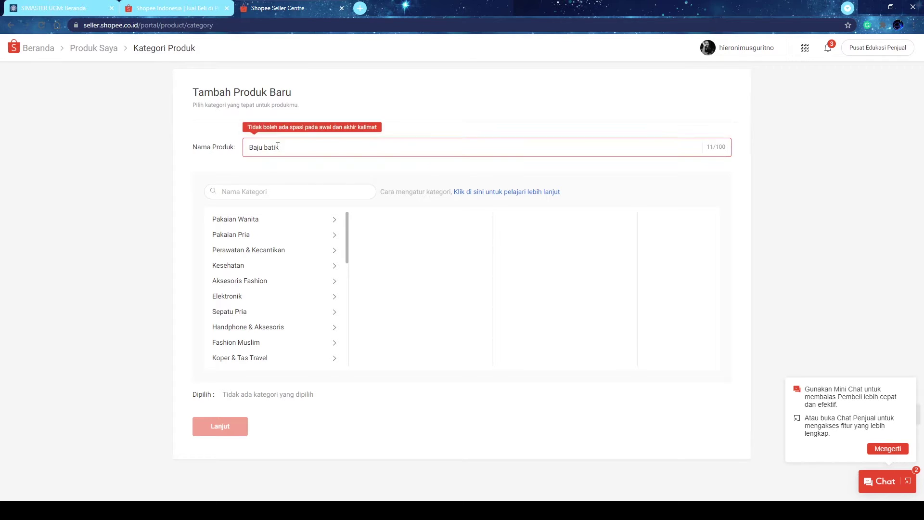
text(kembang turi)
Set the product category to Pakaian Pria > Atasan > Kemeja and continue to the product details form.
click(266, 225)
click(264, 236)
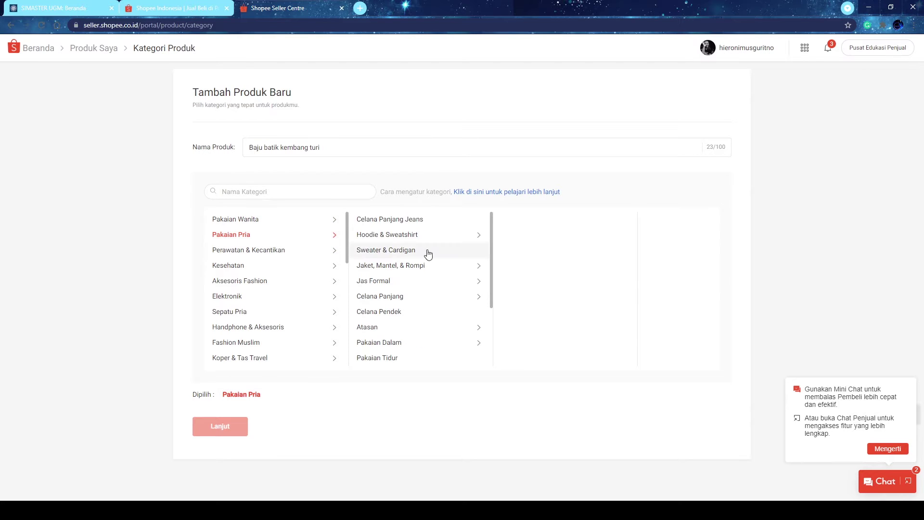
scroll(423, 283, down, 1)
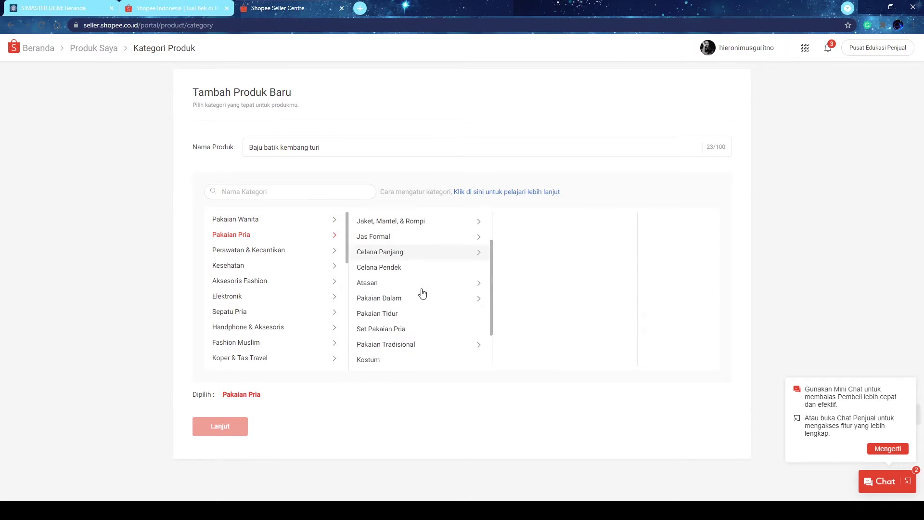
scroll(423, 296, up, 1)
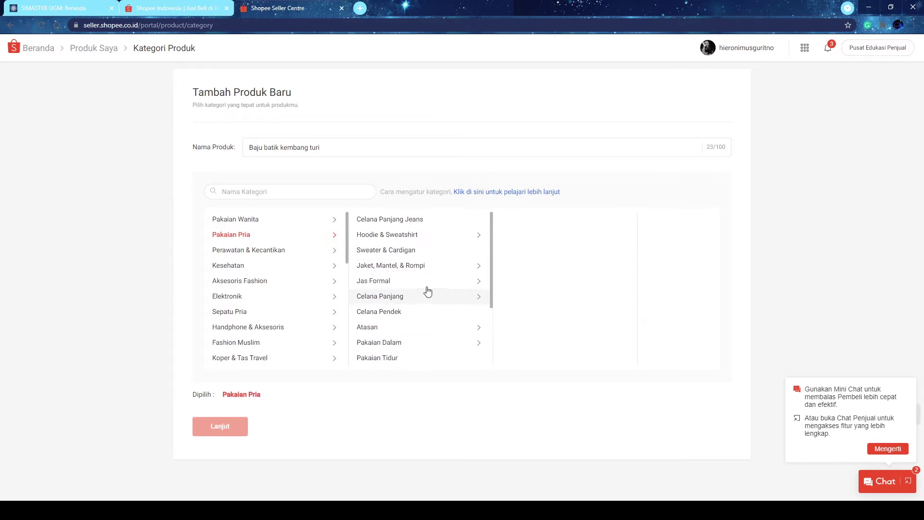
scroll(419, 292, down, 2)
click(418, 236)
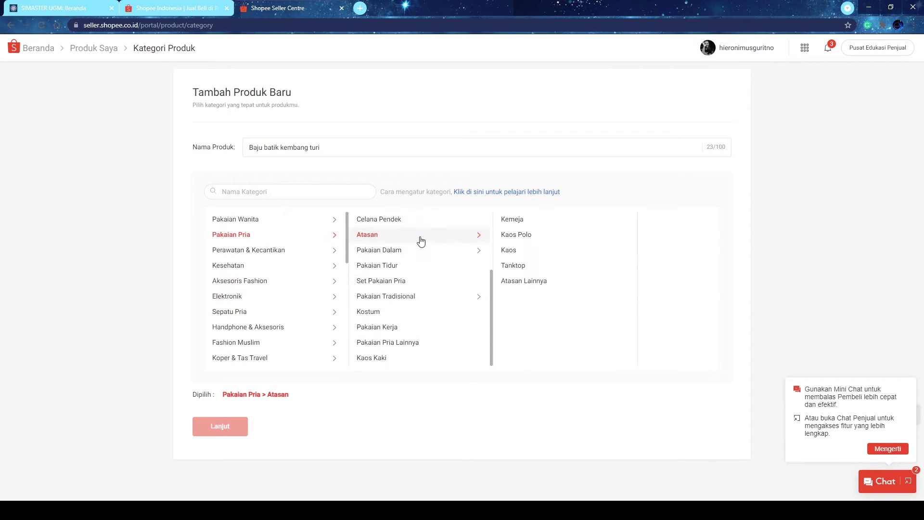
click(511, 220)
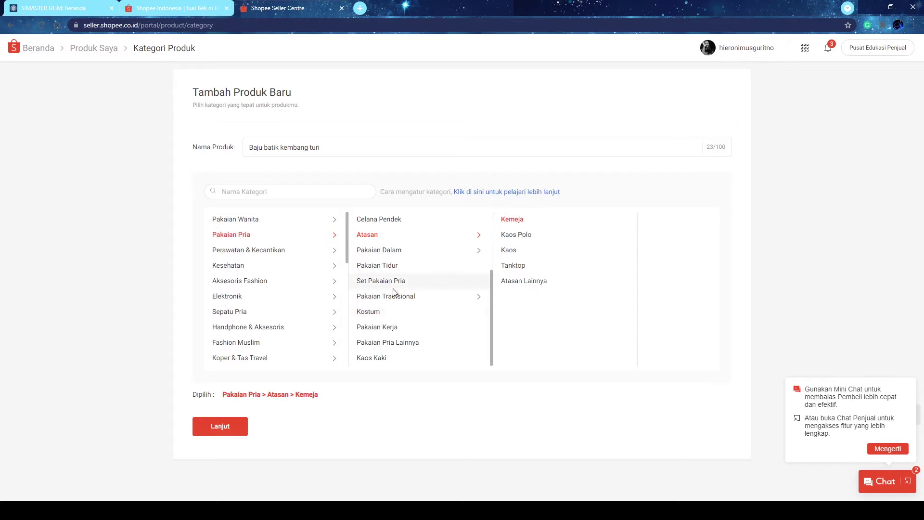
click(235, 433)
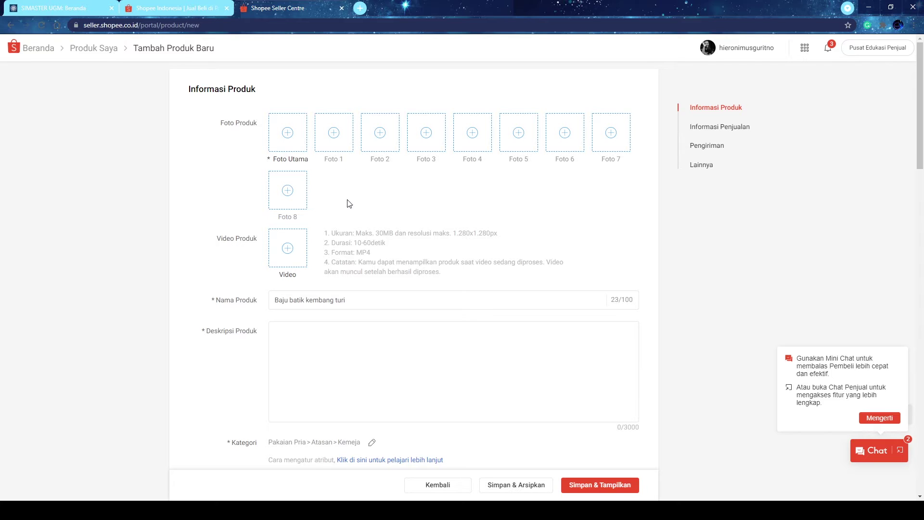
Set the product's Merek to "Tidak ada merek" and its Negara Asal to Indonesia.
scroll(337, 277, down, 3)
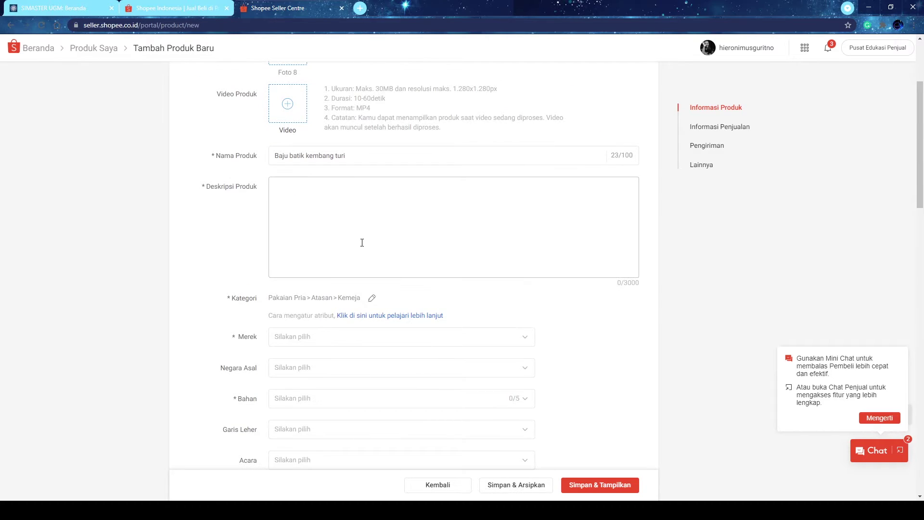
scroll(289, 158, up, 2)
scroll(223, 221, down, 1)
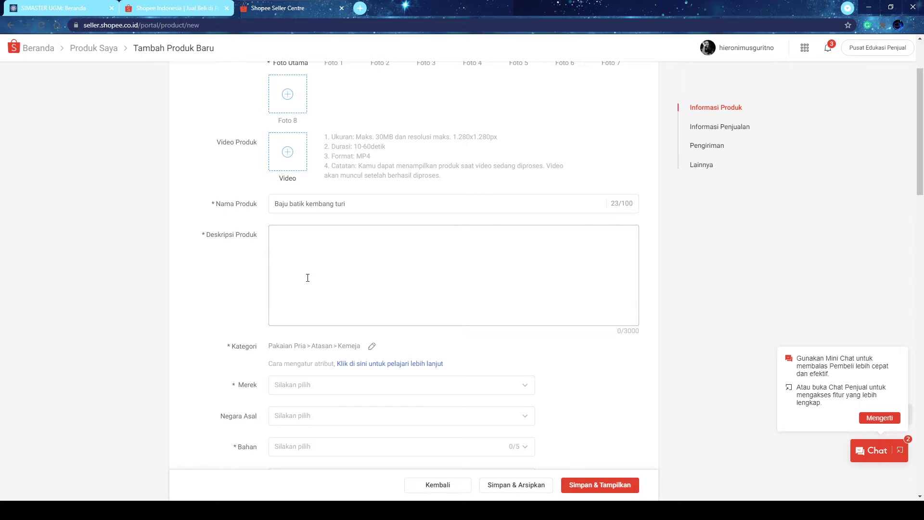
scroll(308, 278, down, 2)
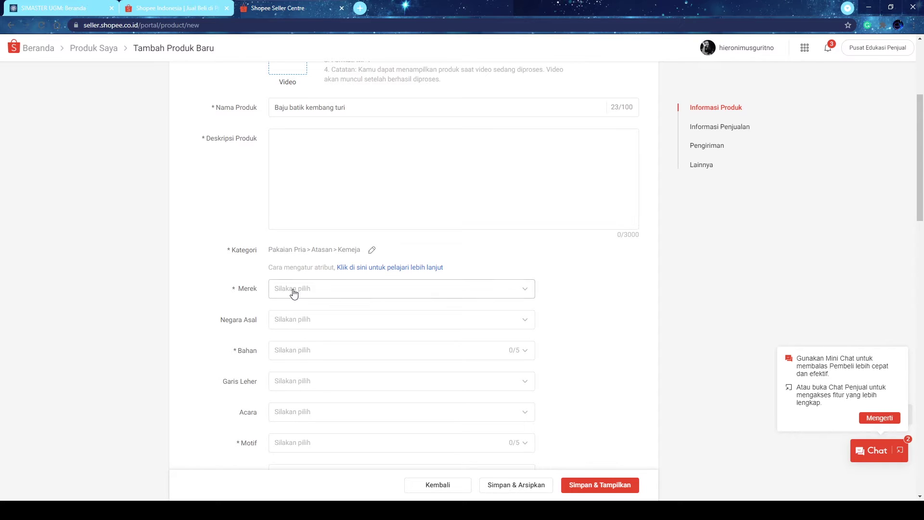
click(325, 299)
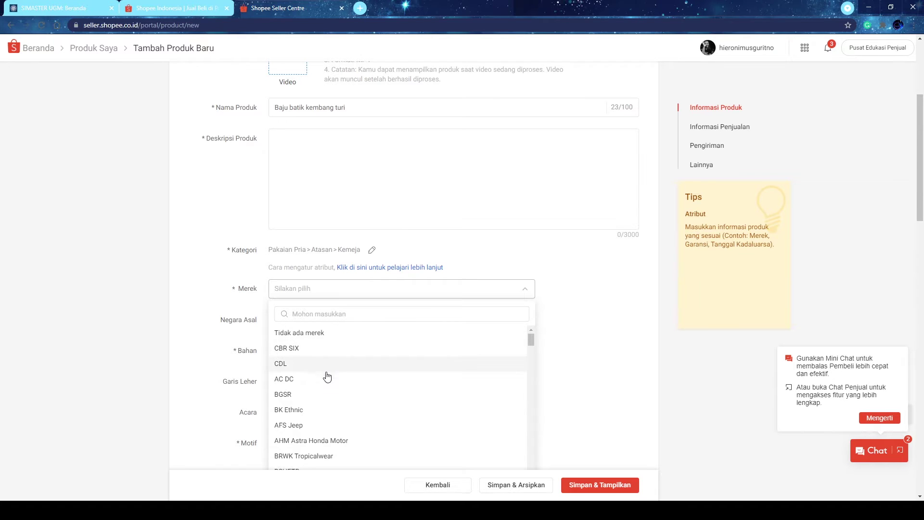
scroll(326, 381, down, 7)
scroll(326, 383, up, 7)
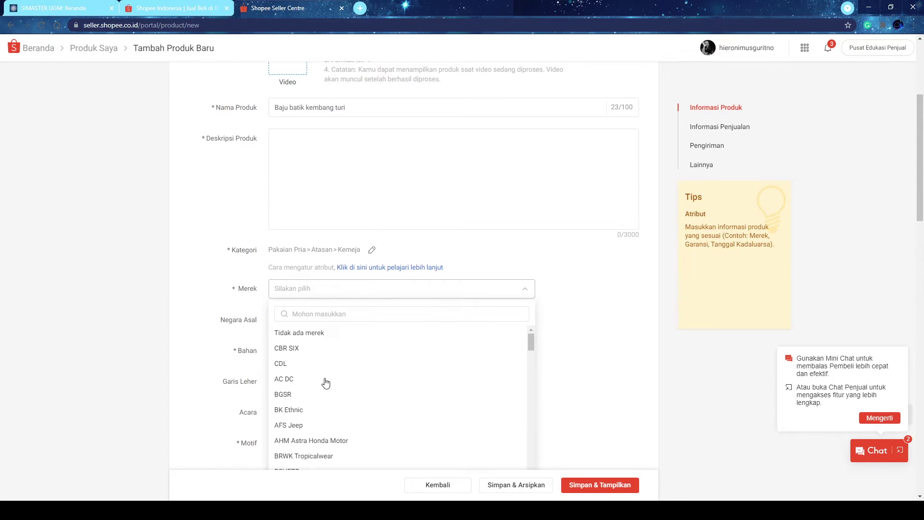
click(333, 334)
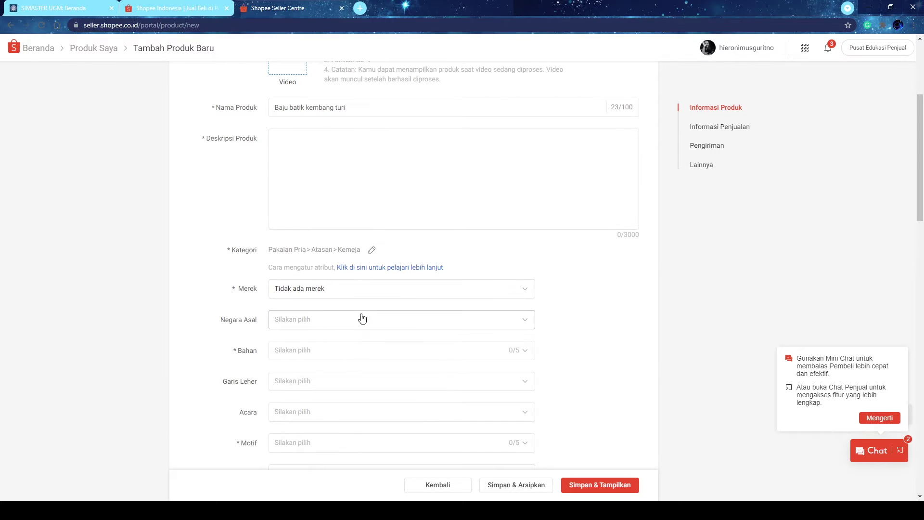
click(290, 327)
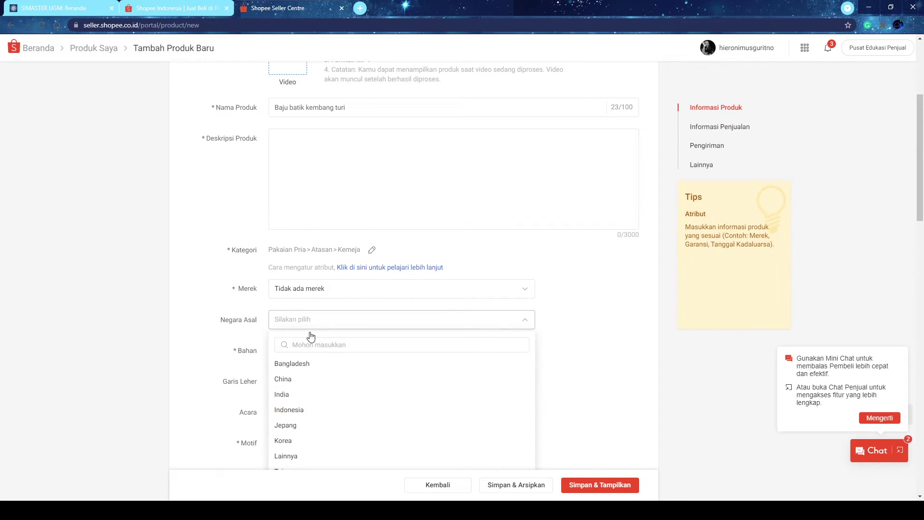
click(302, 413)
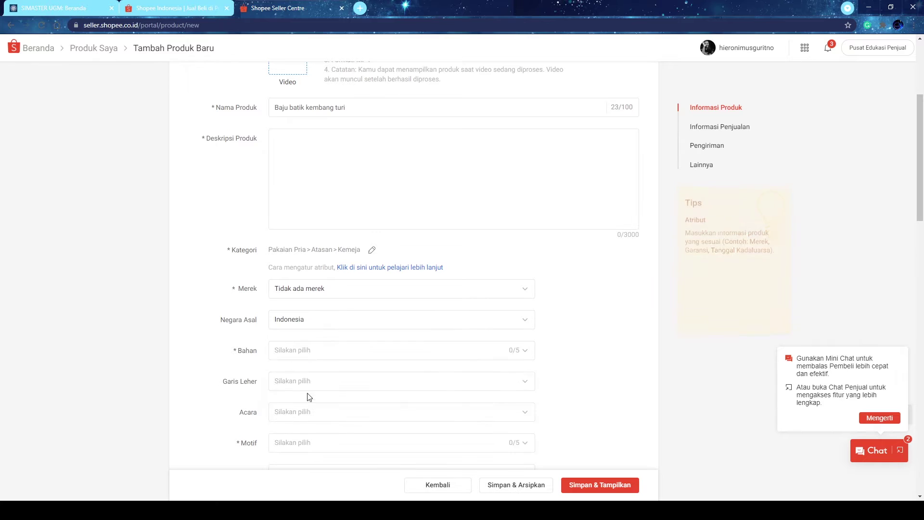
Choose Rajut as the product's material in the Bahan attribute.
click(308, 357)
scroll(298, 407, down, 2)
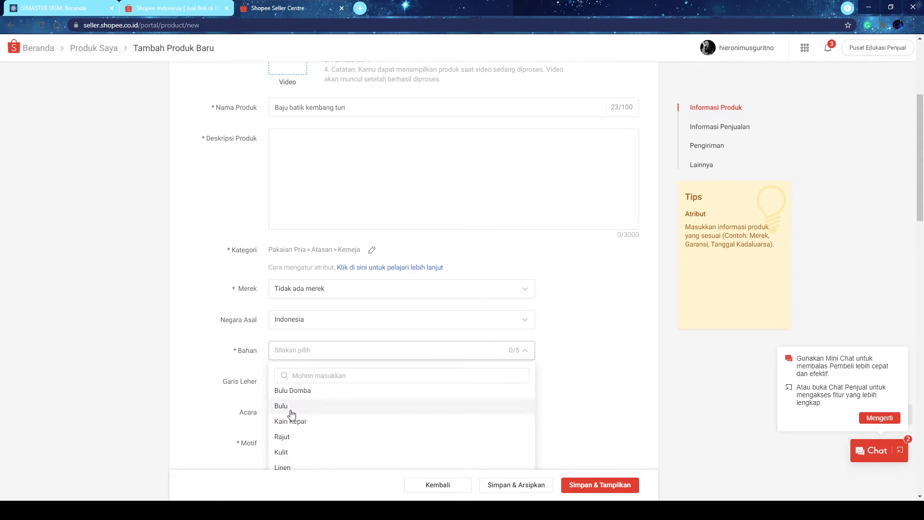
scroll(193, 400, down, 2)
scroll(325, 375, down, 3)
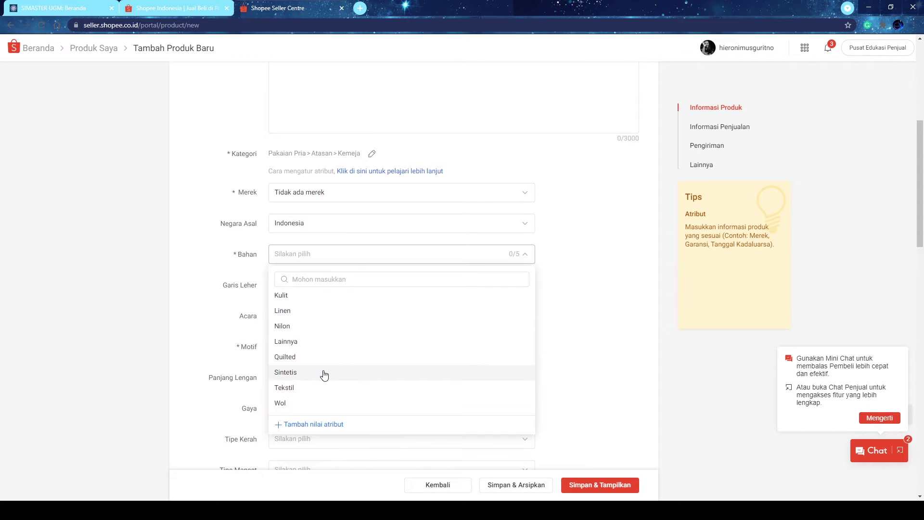
scroll(323, 374, up, 2)
scroll(296, 380, down, 1)
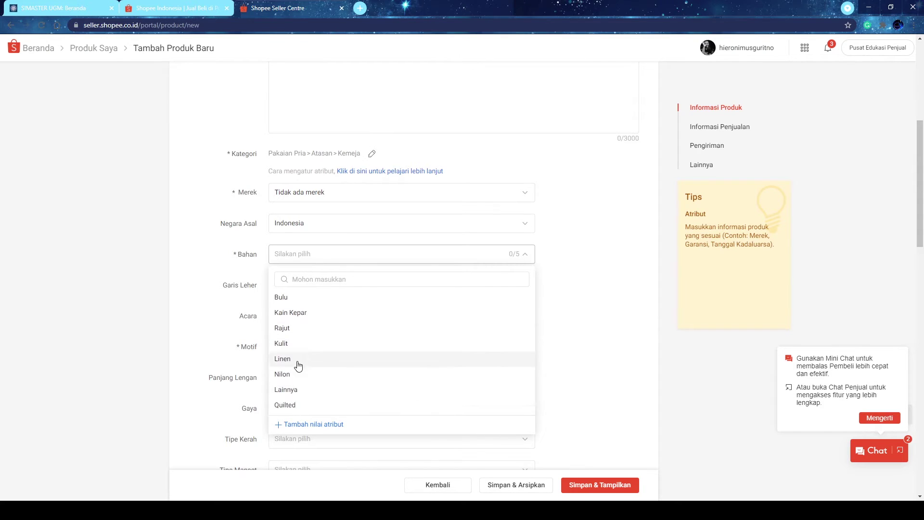
click(298, 329)
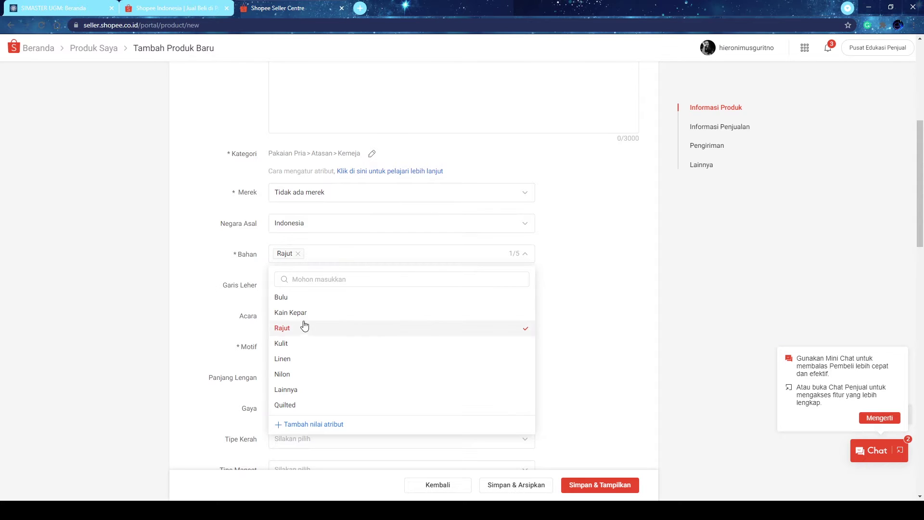
click(161, 271)
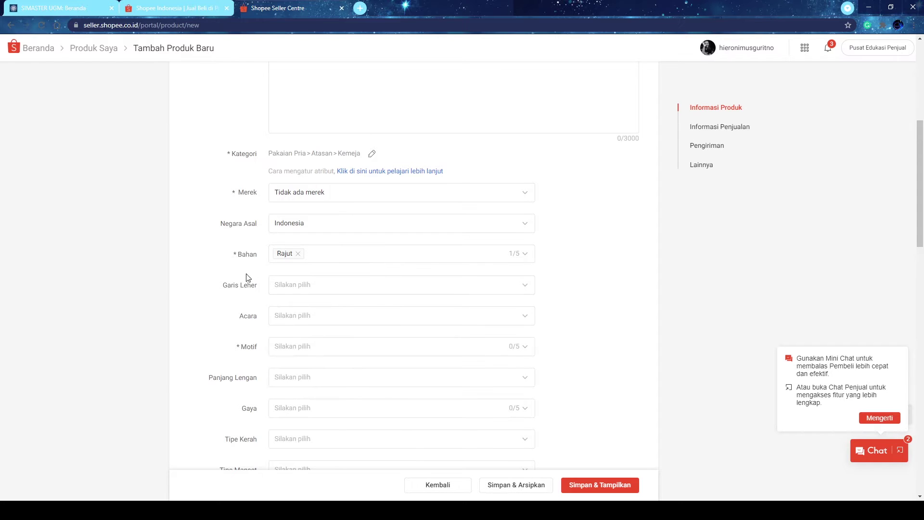
Leave Garis Leher unset and choose Batik as the product's Motif attribute.
click(303, 288)
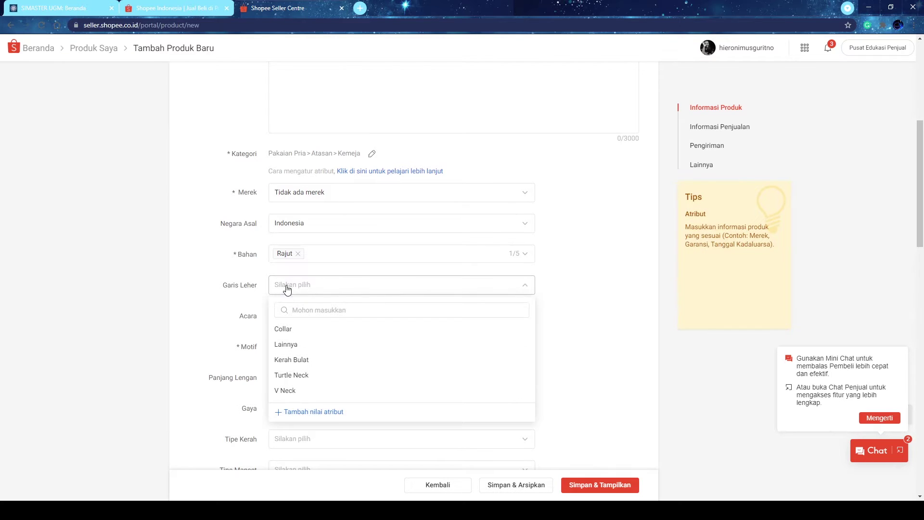
click(289, 289)
click(294, 348)
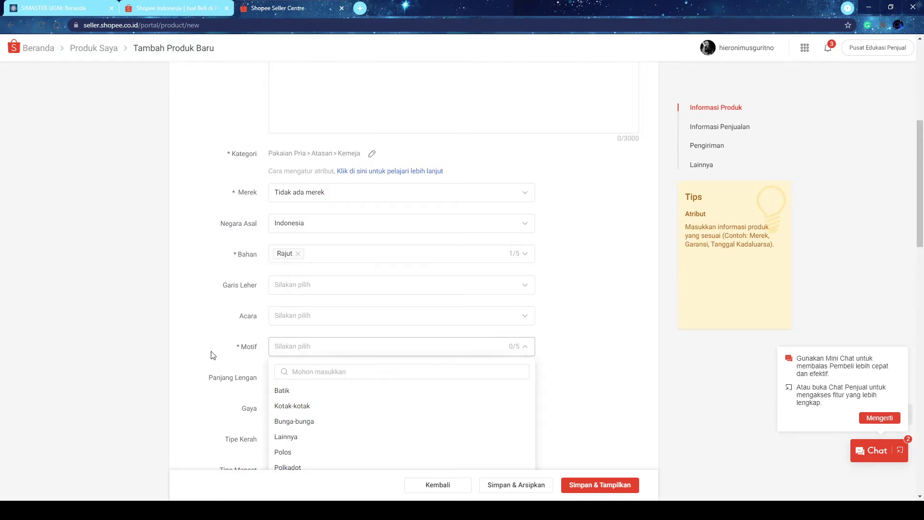
scroll(292, 348, down, 2)
click(296, 298)
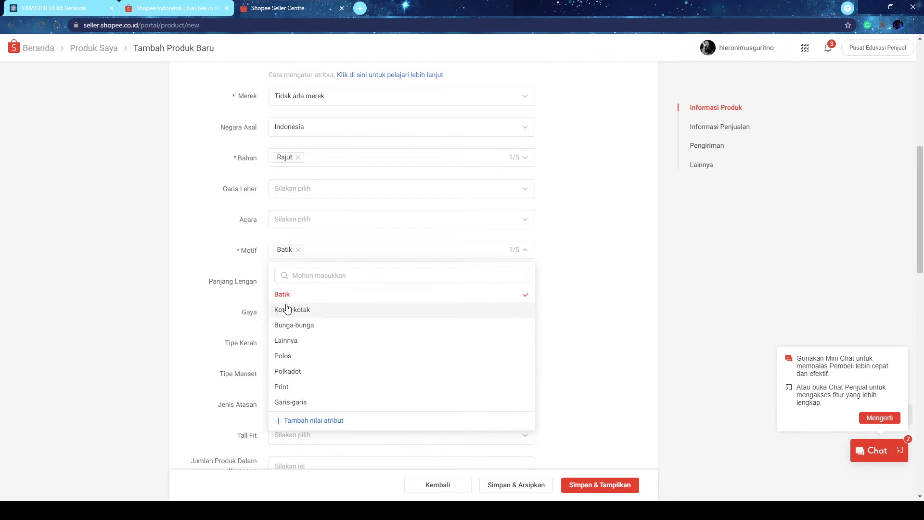
click(225, 282)
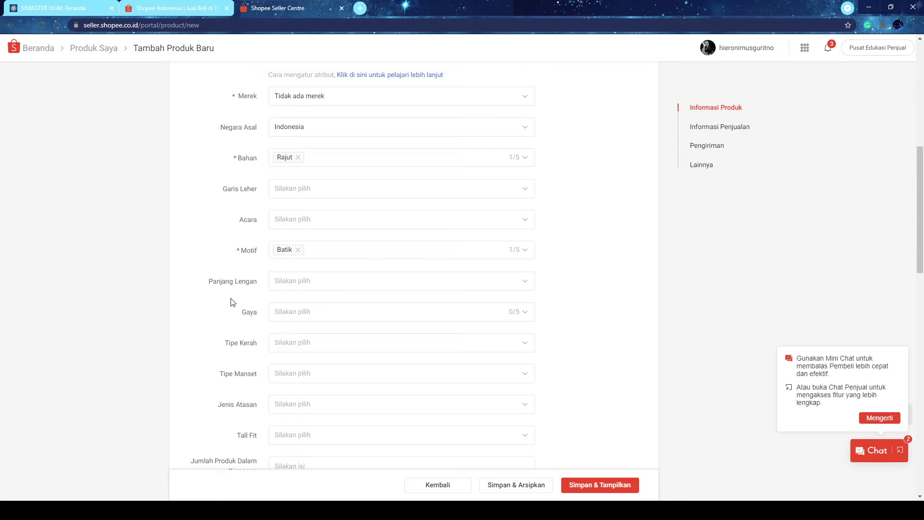
Leave the remaining optional attributes unset and enable variations in the product's Informasi Penjualan section.
scroll(226, 318, down, 2)
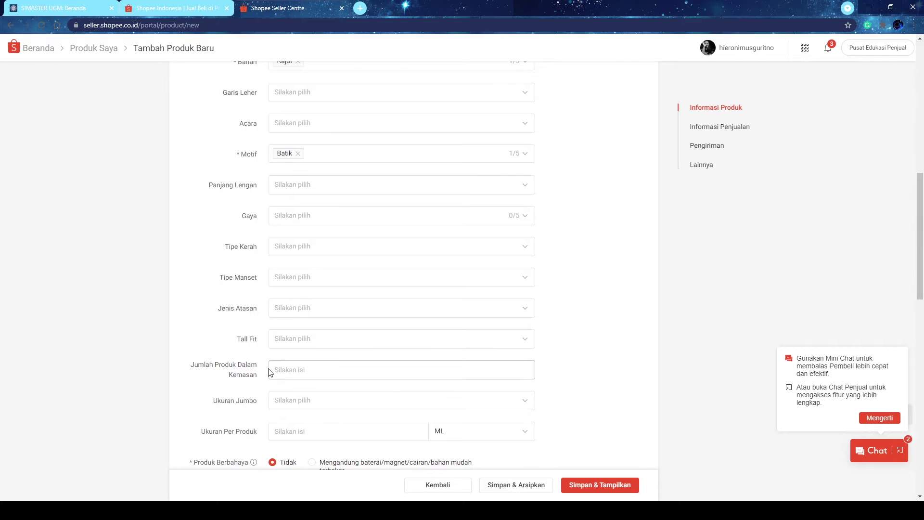
scroll(258, 383, down, 1)
scroll(274, 370, down, 2)
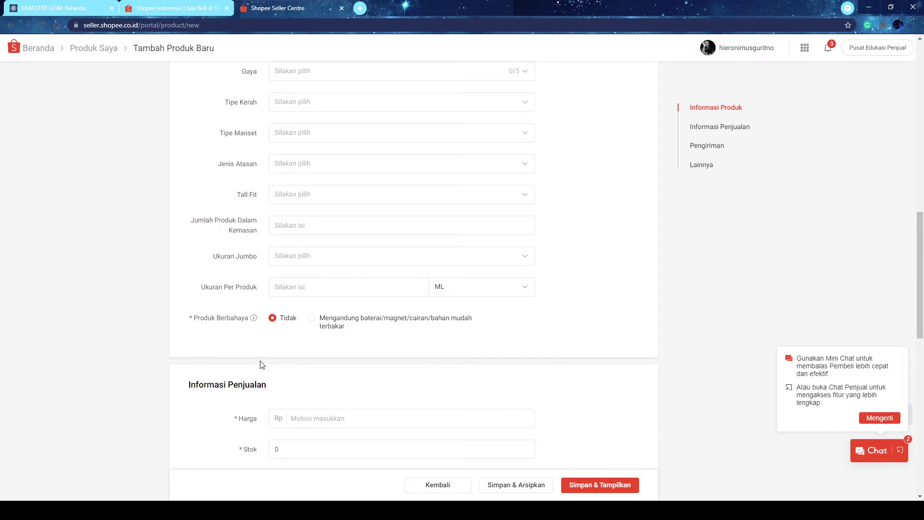
scroll(245, 351, down, 3)
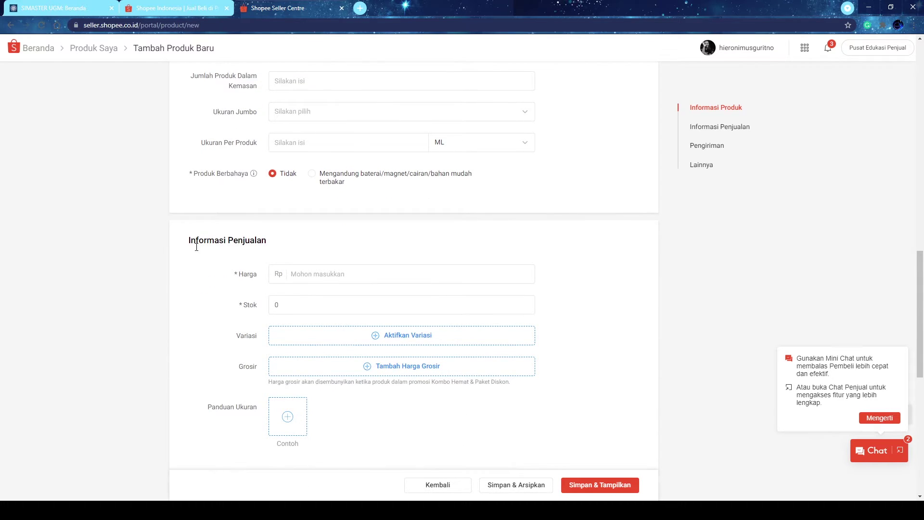
scroll(206, 260, down, 2)
scroll(207, 260, up, 4)
scroll(207, 260, down, 5)
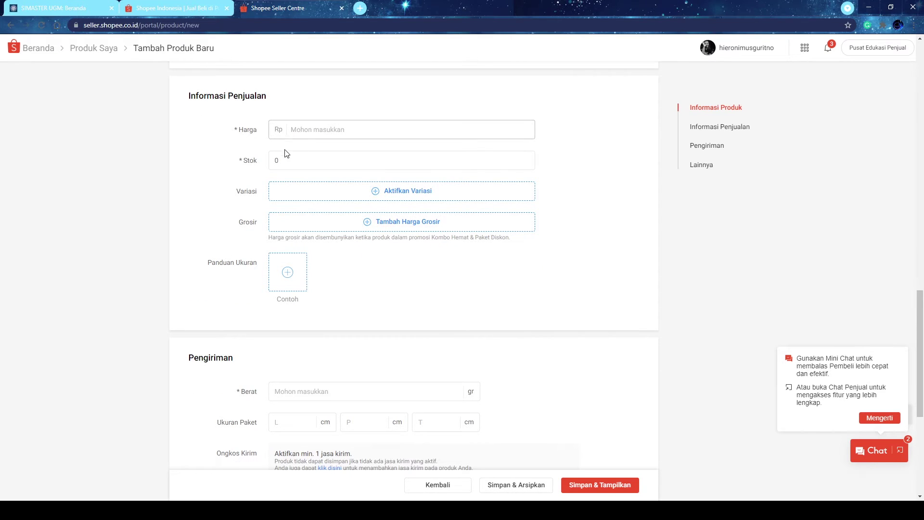
click(332, 197)
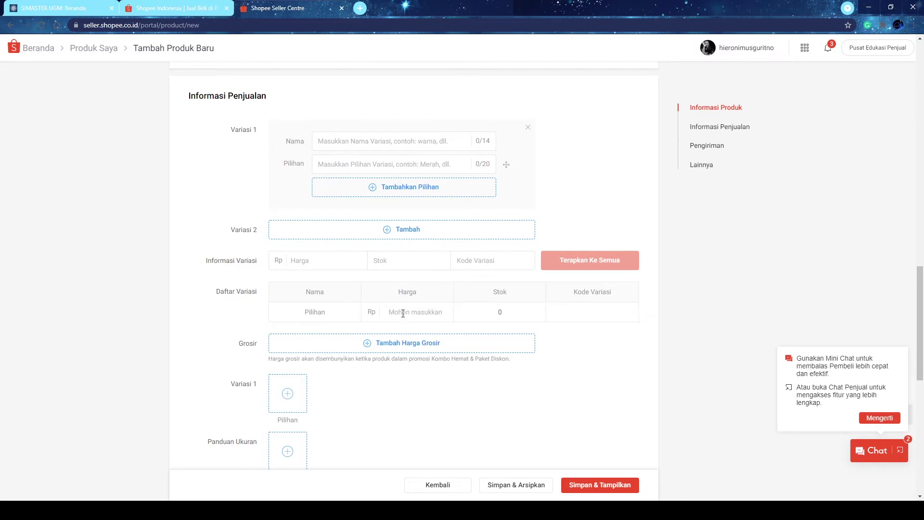
Examine the variation, Pengiriman and Lainnya sections of the product form, including the Reguler (Cashless) shipping service.
scroll(347, 327, down, 2)
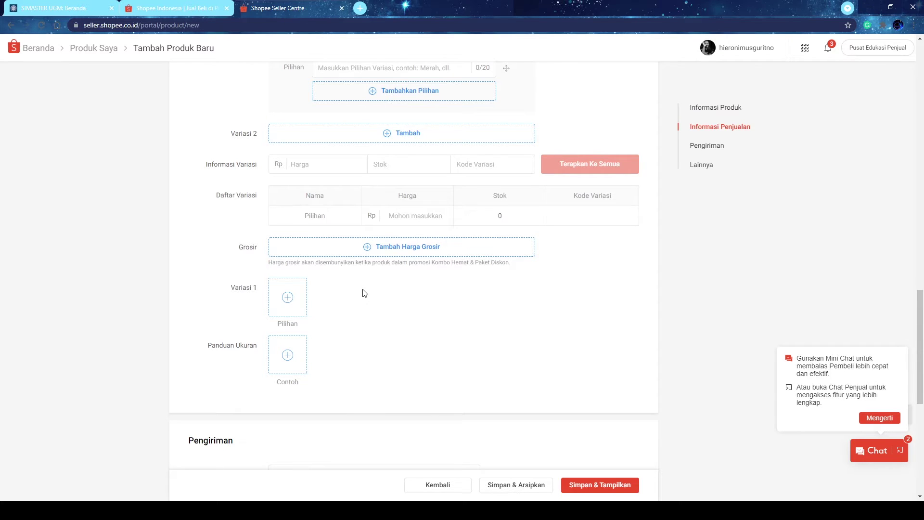
scroll(361, 293, up, 1)
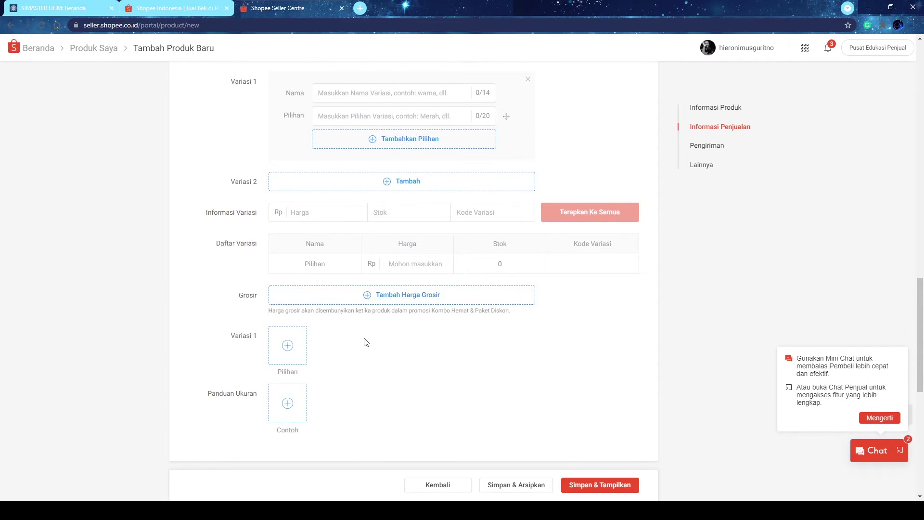
scroll(366, 346, up, 1)
scroll(365, 346, down, 5)
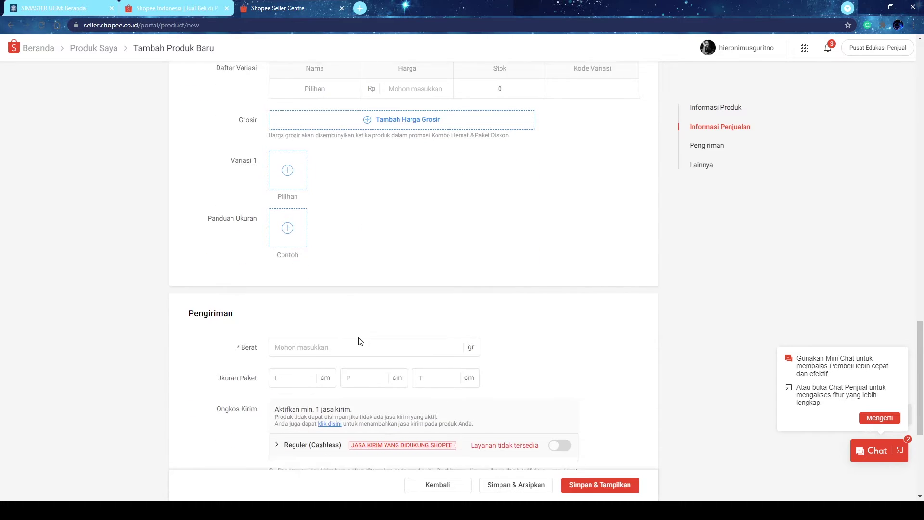
scroll(363, 332, down, 2)
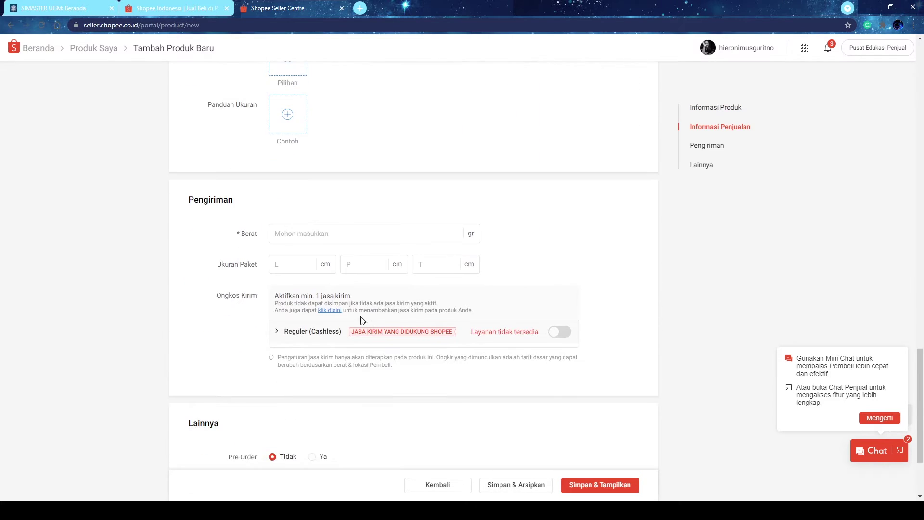
scroll(198, 262, down, 2)
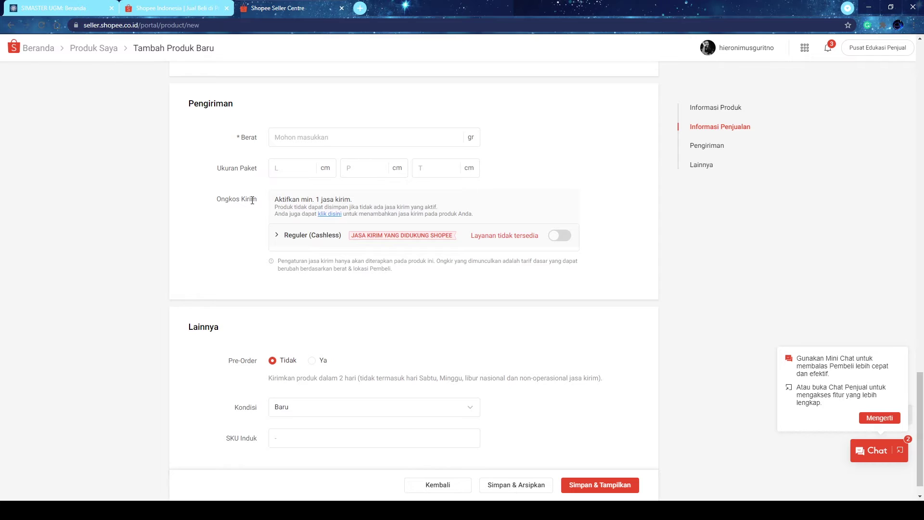
click(282, 240)
click(282, 239)
scroll(249, 241, down, 1)
Leave the new product form and discard its changes to return to the product list.
scroll(248, 241, up, 15)
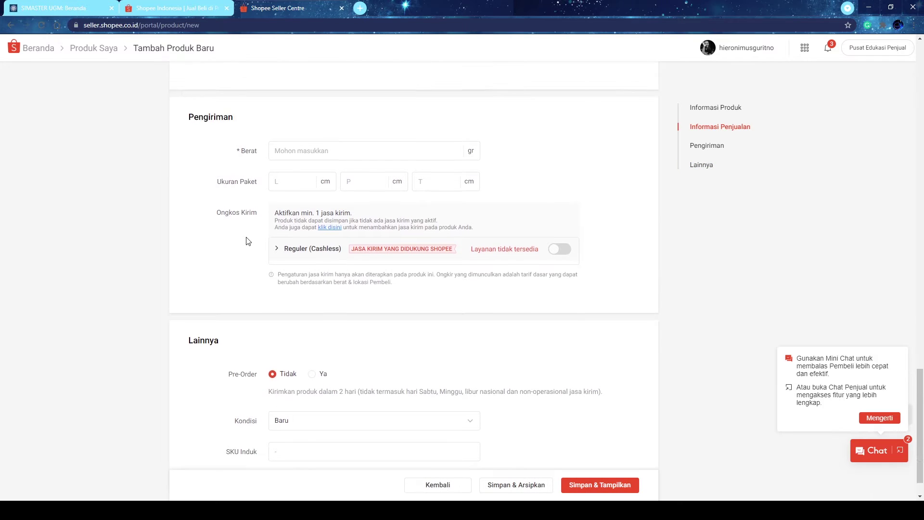
scroll(249, 241, up, 15)
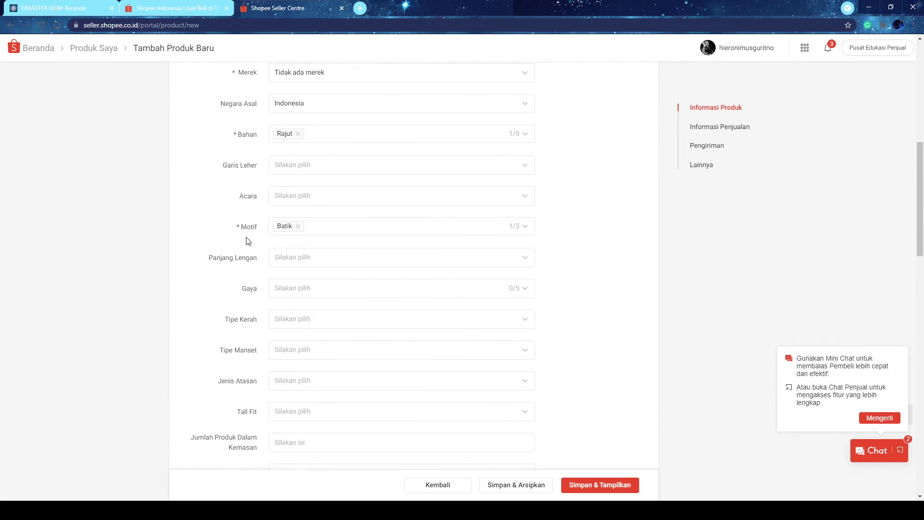
scroll(252, 247, down, 7)
scroll(291, 287, down, 1)
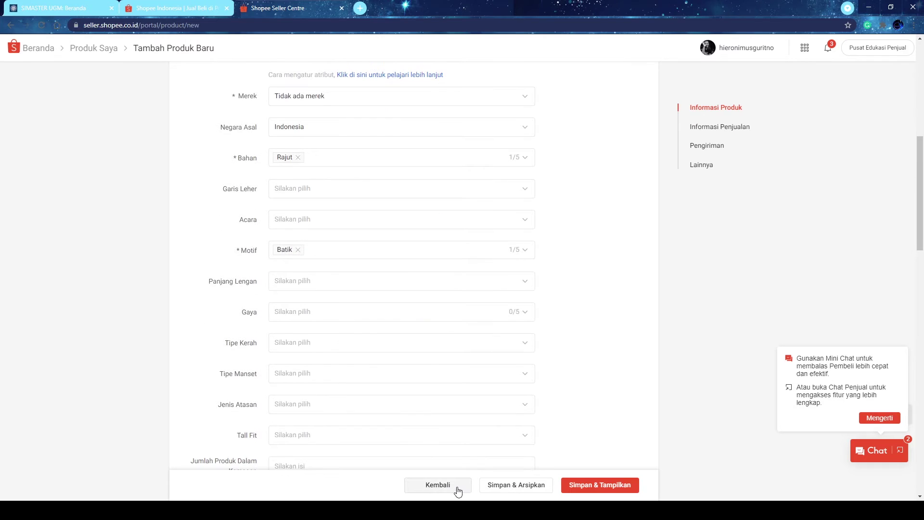
click(458, 486)
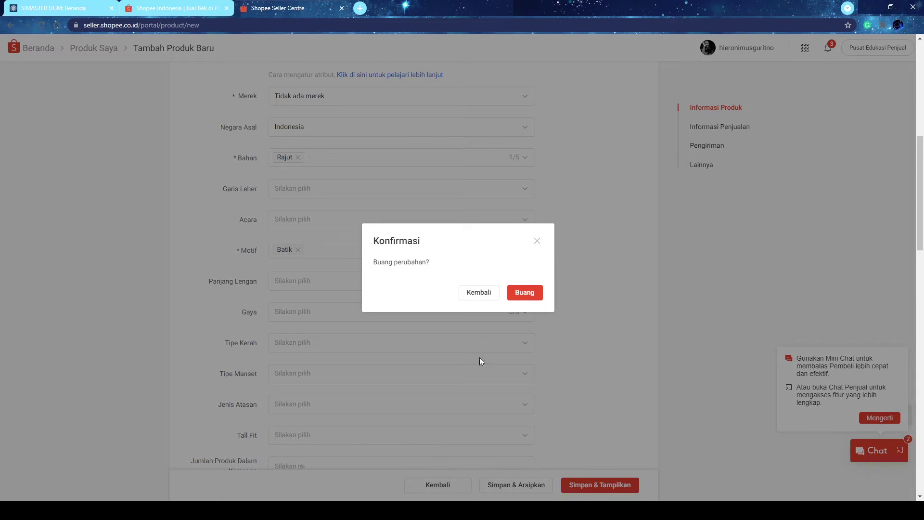
click(524, 293)
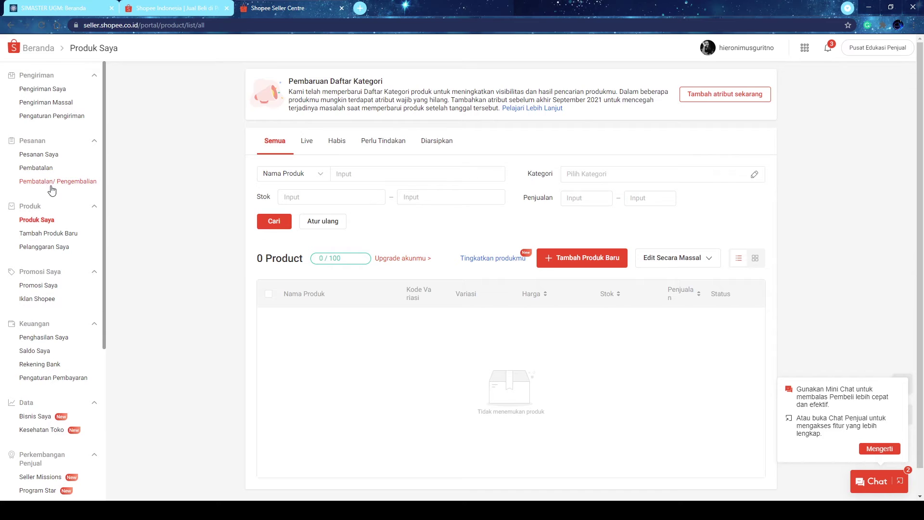
Open Pesanan Saya and view the orders with the status Belum Bayar.
click(50, 158)
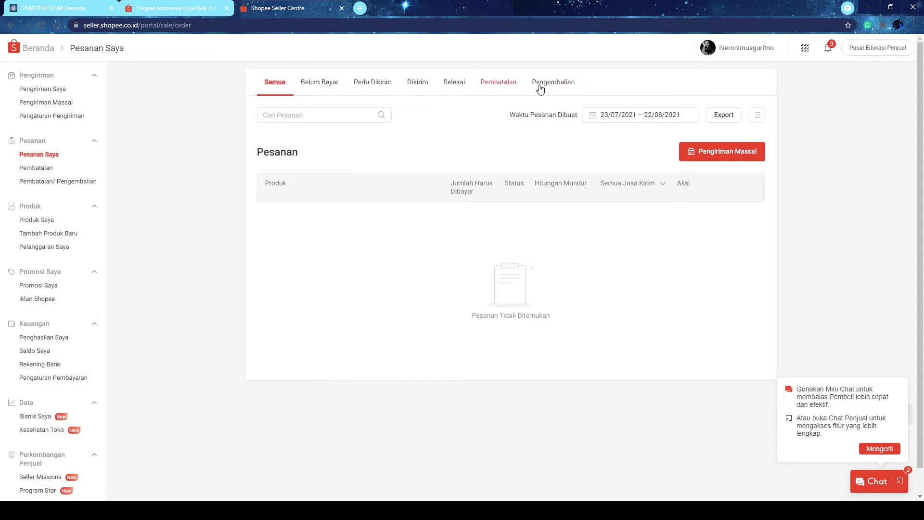
click(320, 92)
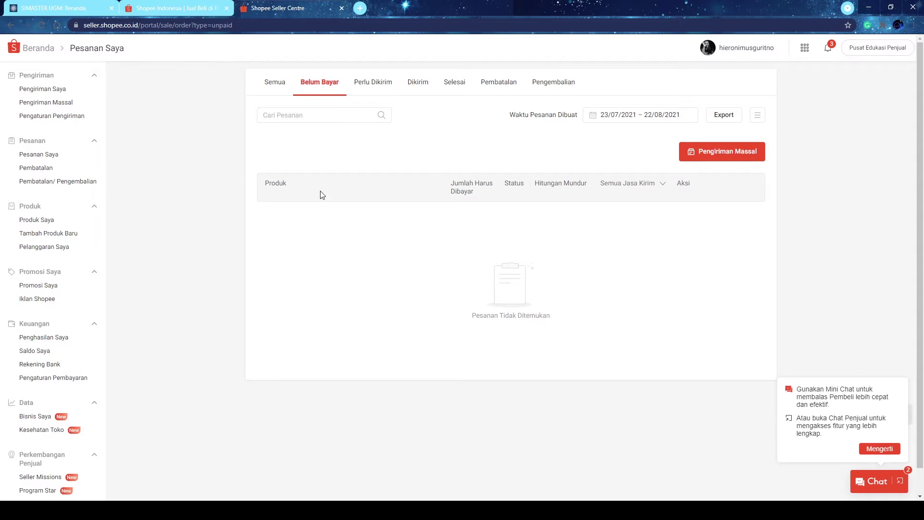
View the Perlu Dikirim orders by their Perlu diproses and Telah diproses subcategories.
click(372, 93)
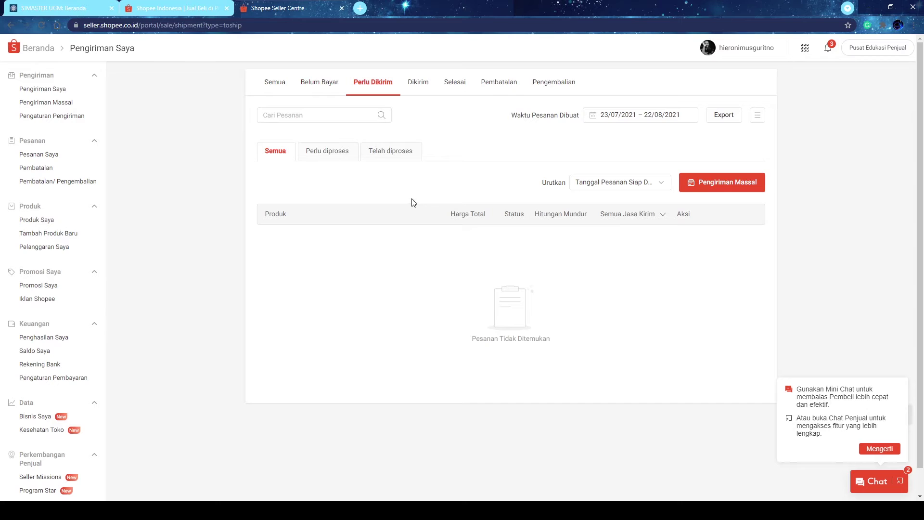
click(330, 154)
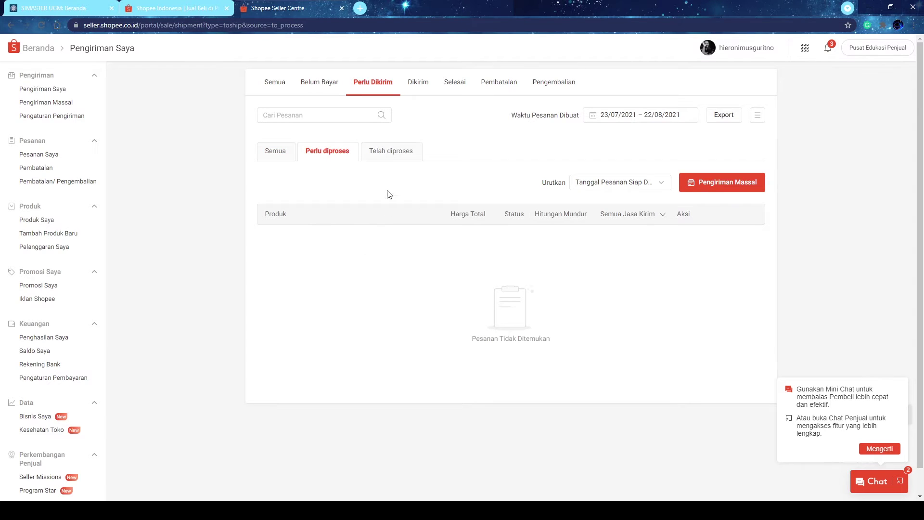
click(390, 158)
click(327, 153)
click(400, 155)
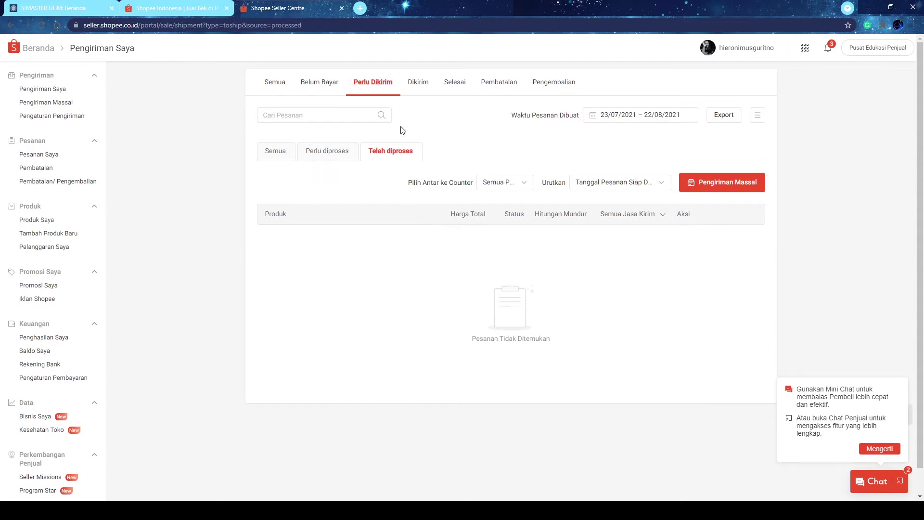
View the orders with the status Dikirim and those with the status Selesai.
click(418, 87)
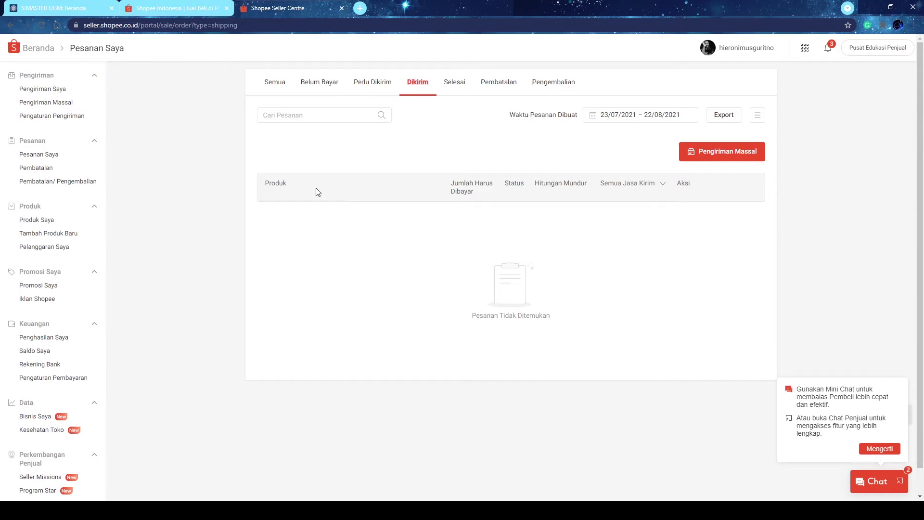
click(454, 84)
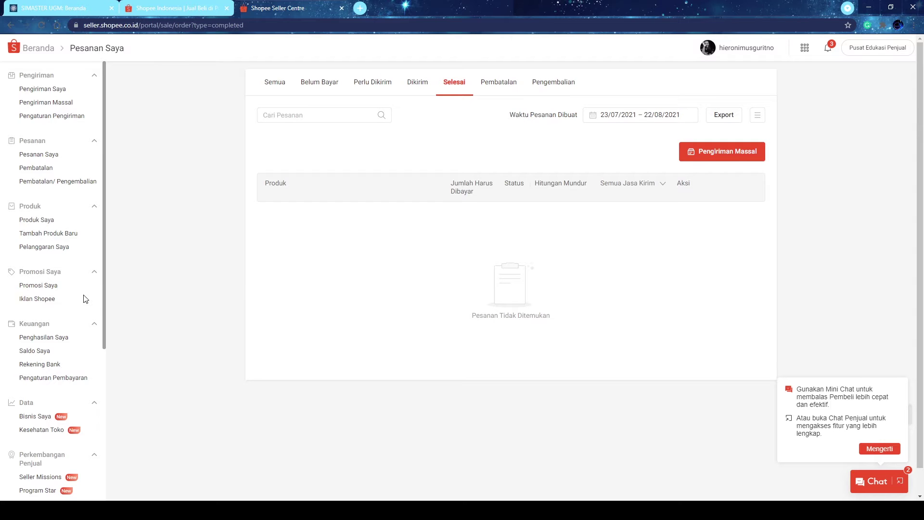
scroll(72, 309, down, 3)
scroll(73, 312, up, 3)
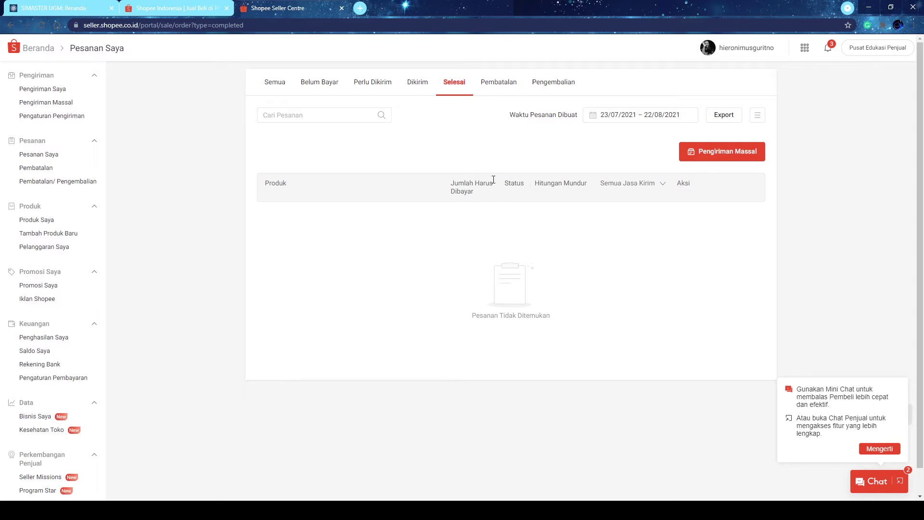
View the Pembatalan orders, filtered to those with Menunggu Respon.
click(498, 86)
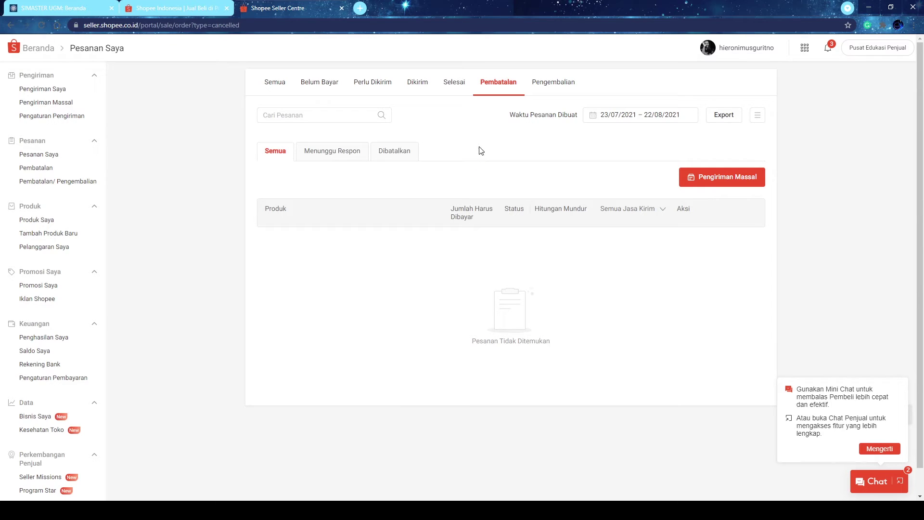
click(353, 157)
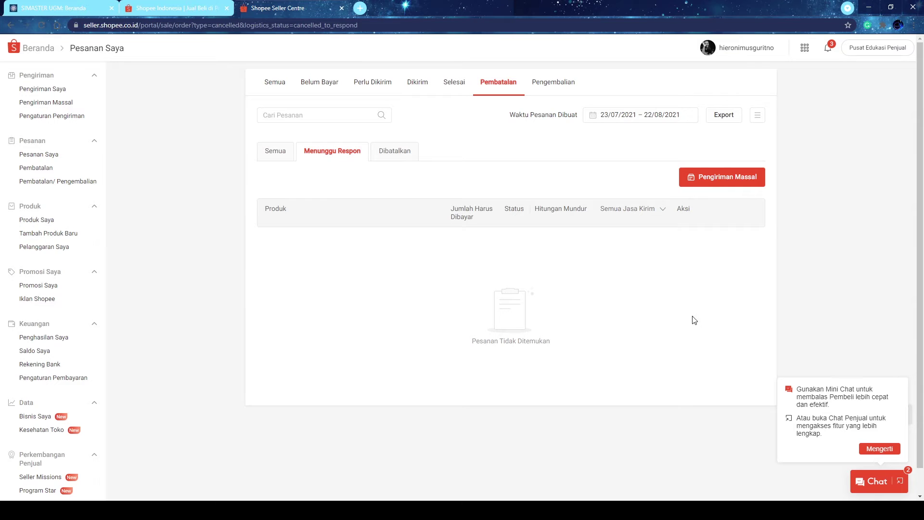
Open the mini chat and dismiss the tip about hiding its conversation window.
click(873, 484)
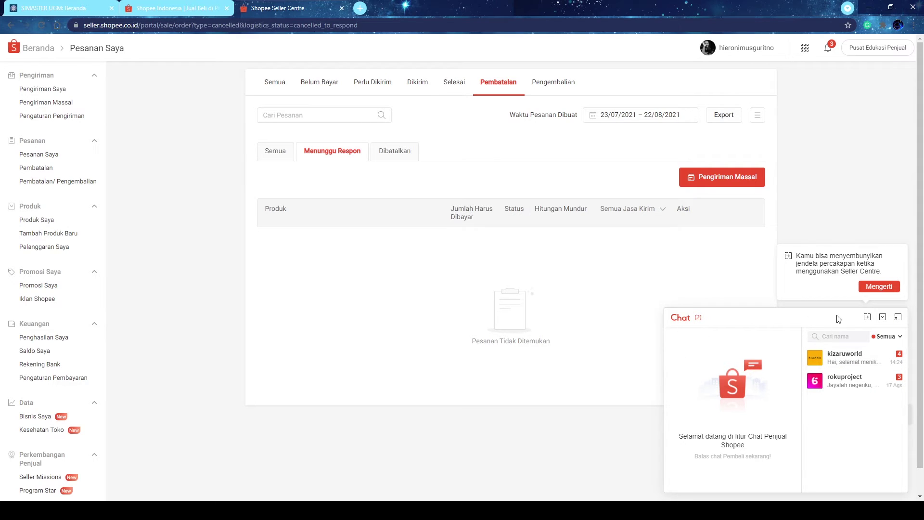
click(872, 289)
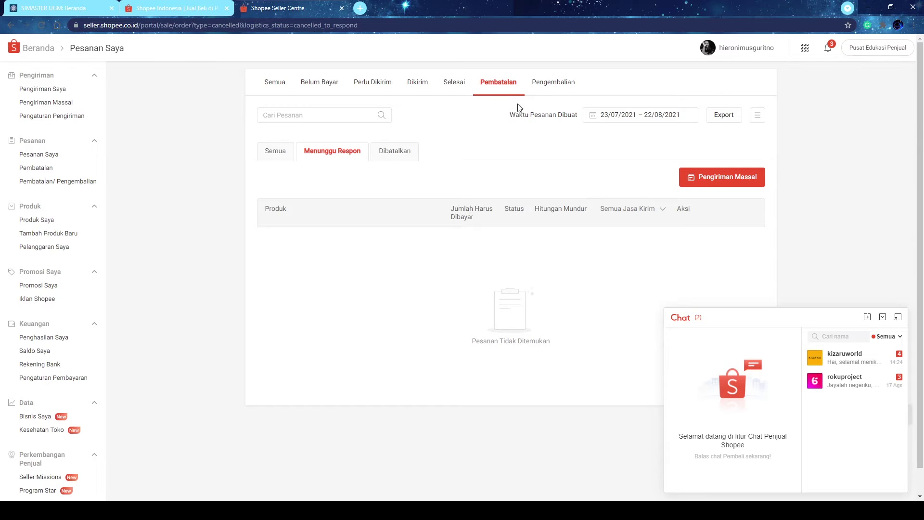
Switch the order list to Pengembalian and return to all Pembatalan orders.
click(542, 92)
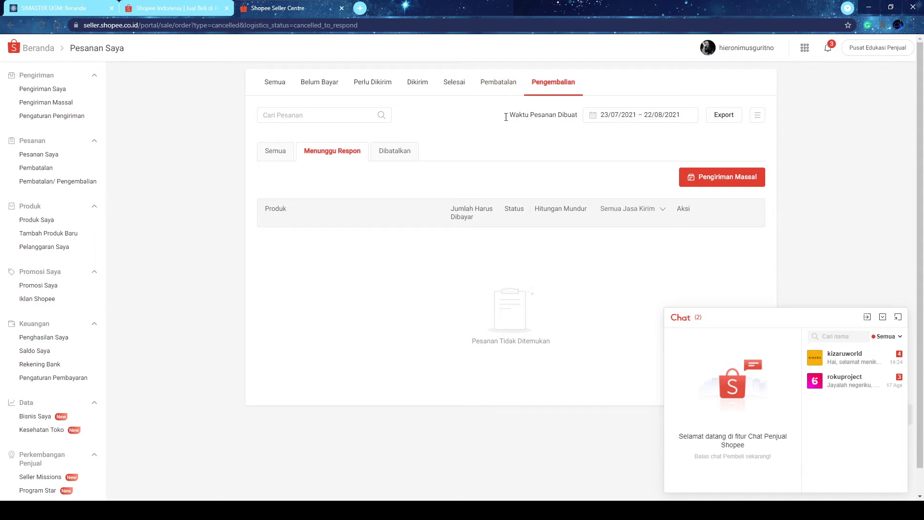
click(502, 86)
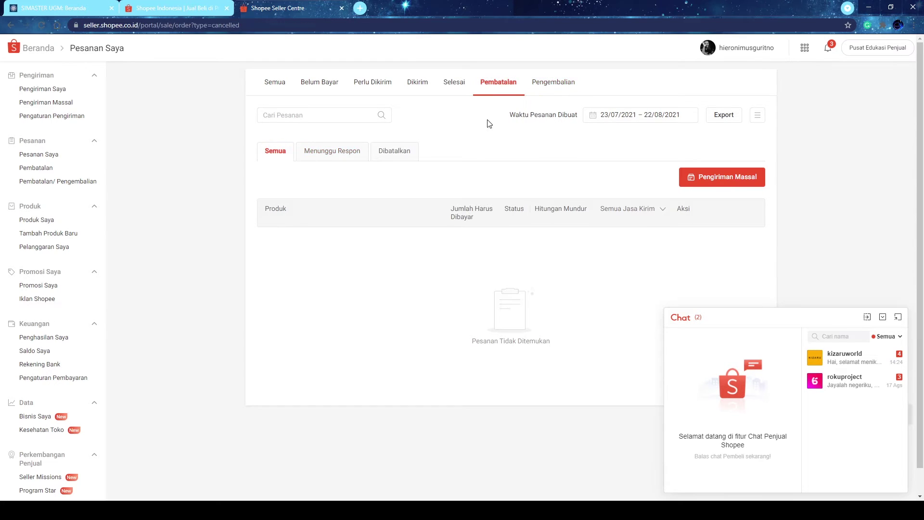
Hide the mini chat's conversation pane, open the full web chat page, and close that page again.
click(867, 318)
click(899, 318)
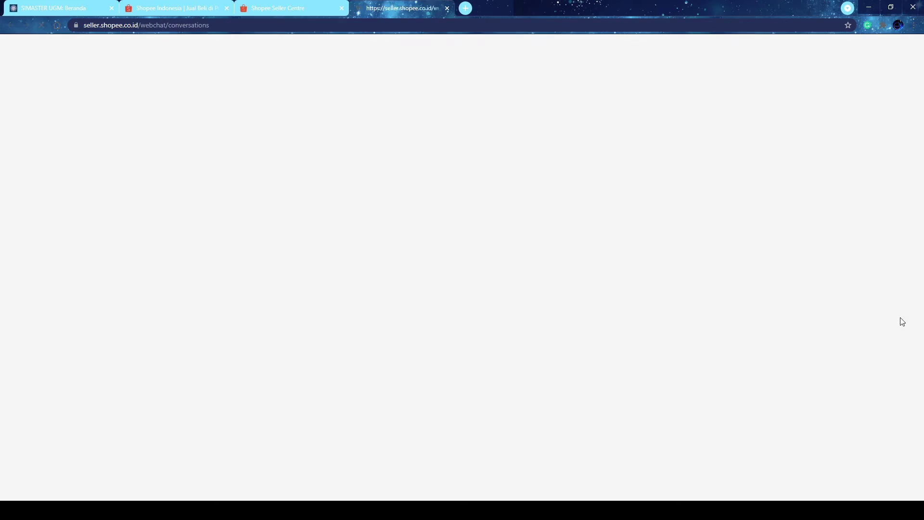
click(457, 8)
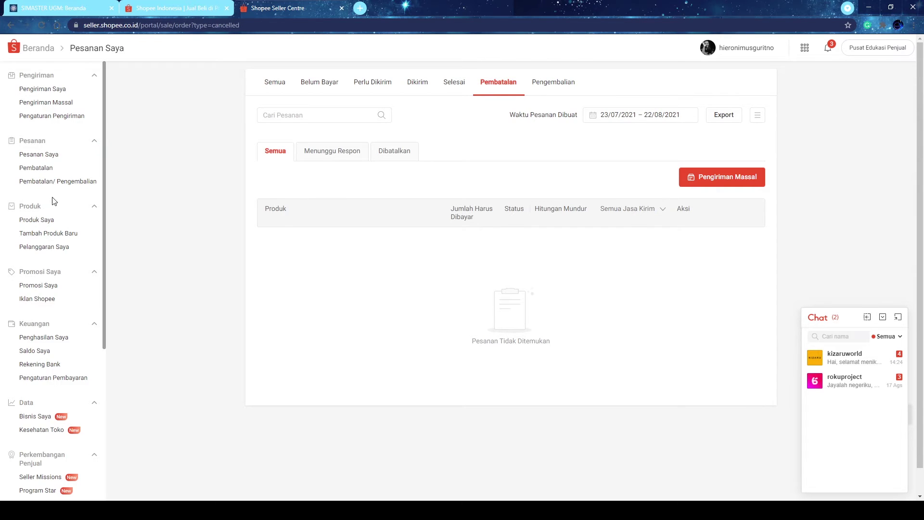
Open Pengiriman Saya, switch to Pengiriman Massal, and return to the Perlu Dikirim orders in Pengiriman Saya.
click(55, 74)
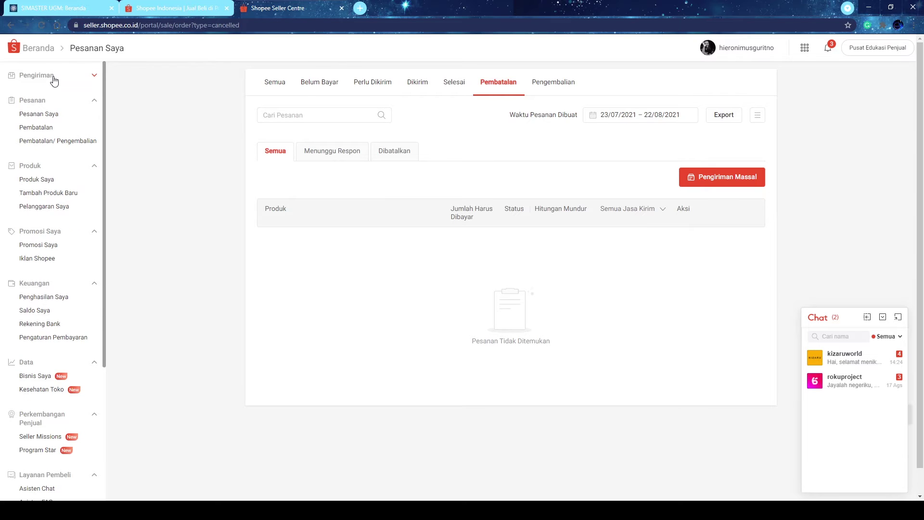
click(54, 77)
click(48, 90)
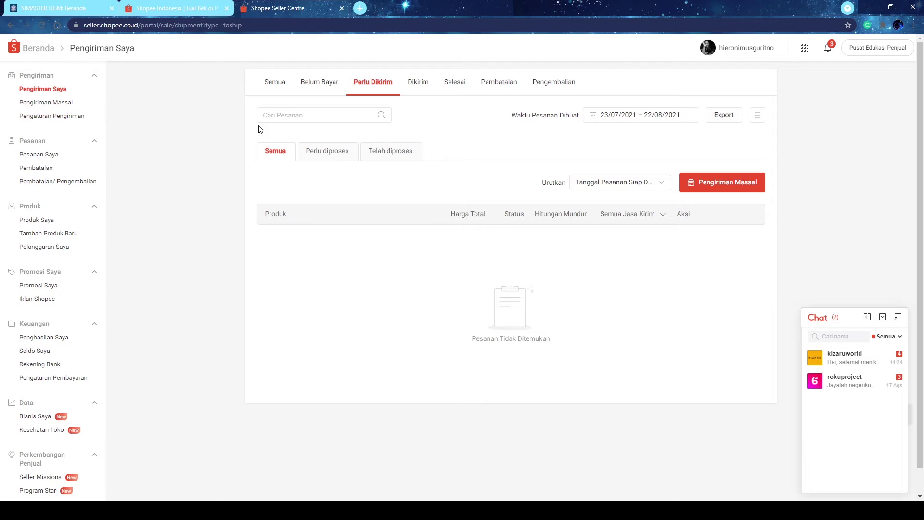
click(45, 102)
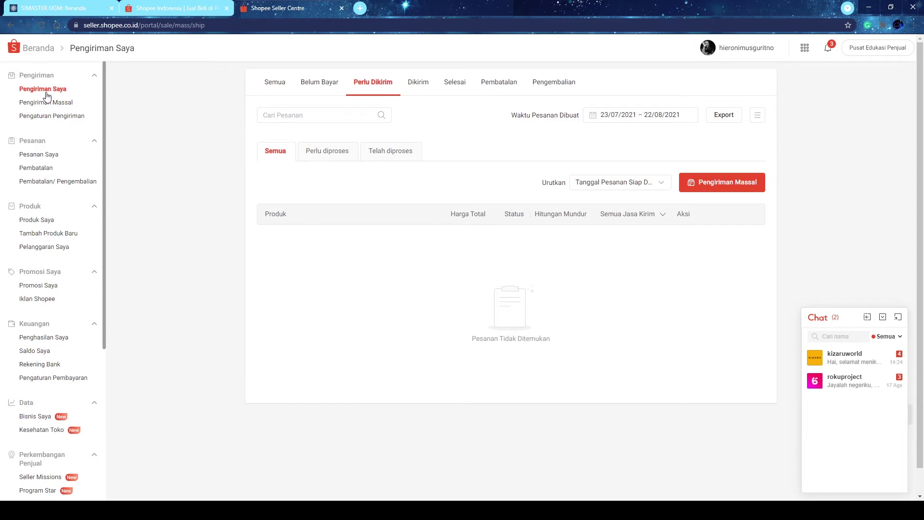
click(44, 89)
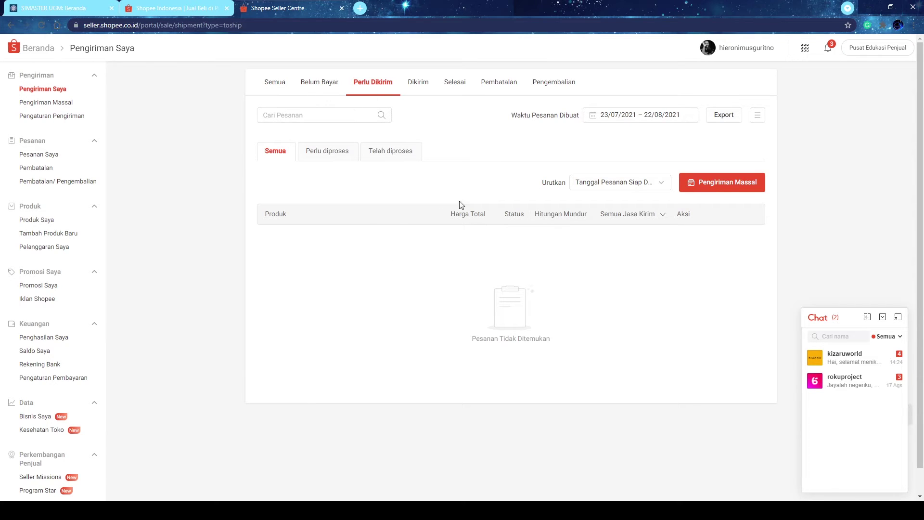
Compare the Pengiriman Massal page with the Perlu Dikirim list in Pengiriman Saya, ending on Pengiriman Saya.
click(65, 110)
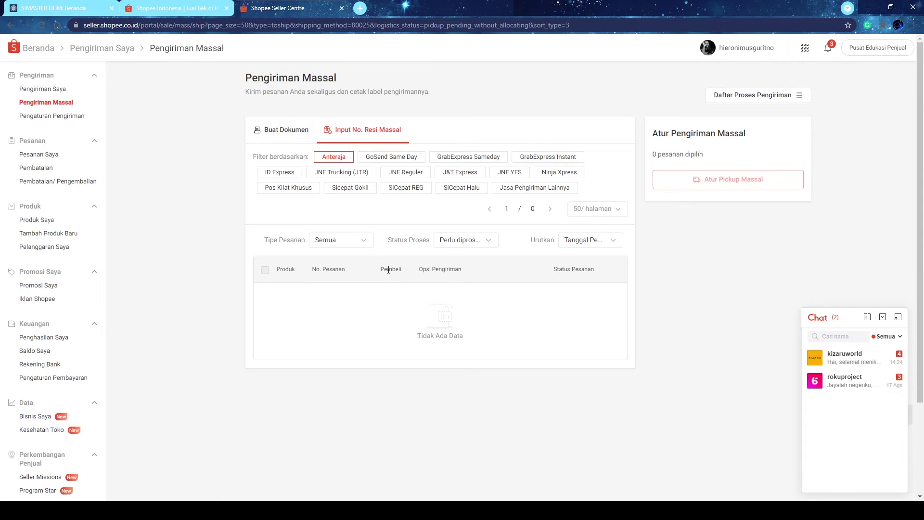
click(53, 89)
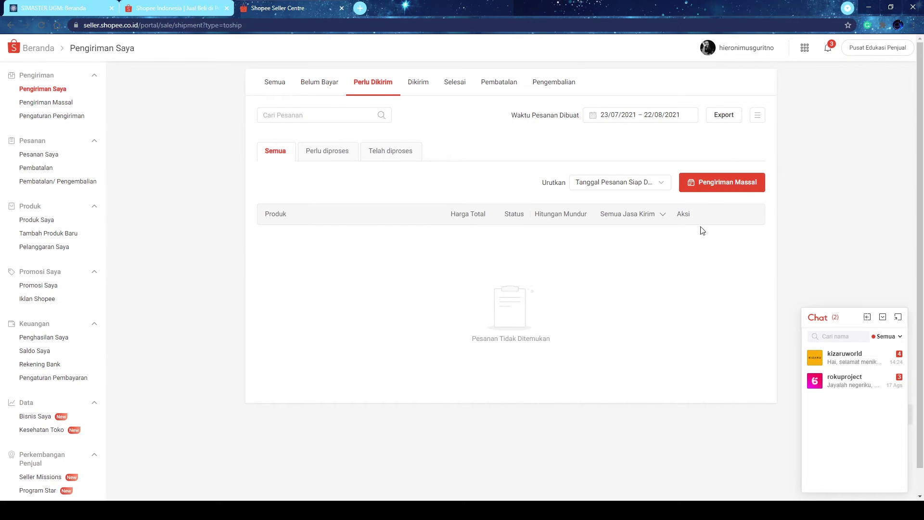
click(699, 186)
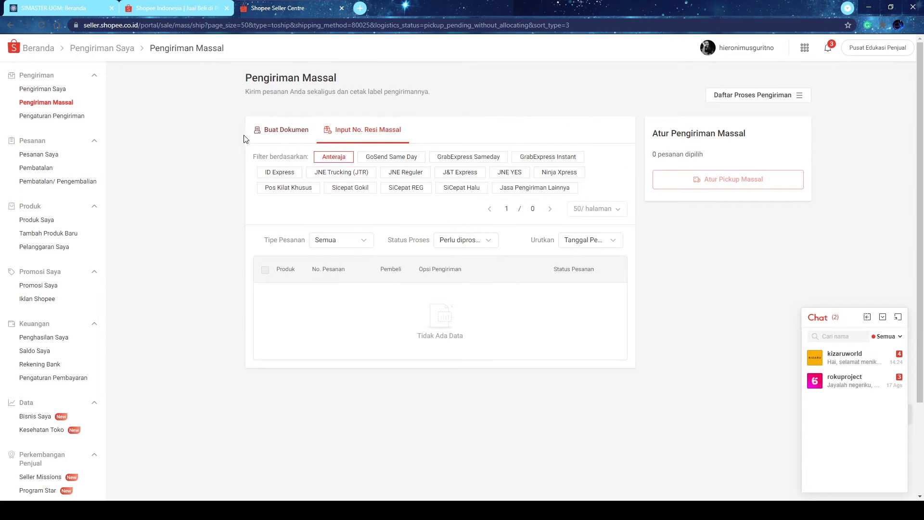
click(56, 93)
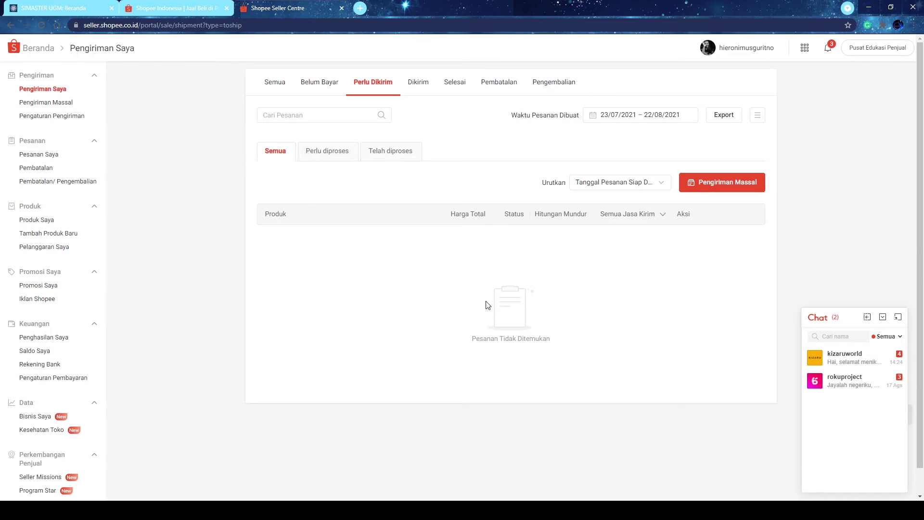
View the courier choices in the Semua Jasa Kirim filter and close the list without changing it.
click(646, 222)
click(663, 218)
click(664, 219)
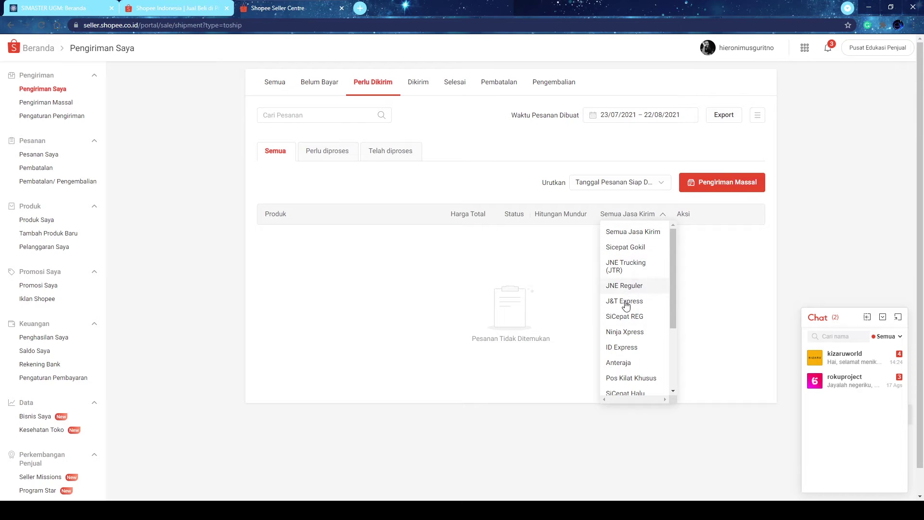
click(644, 213)
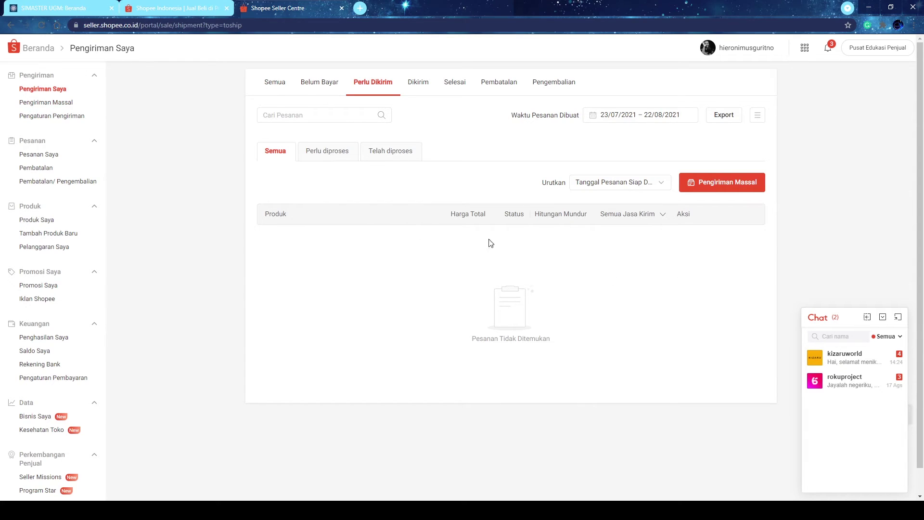
Open Pengiriman Massal, view its Buat Dokumen options, and return to Input No. Resi Massal.
click(47, 104)
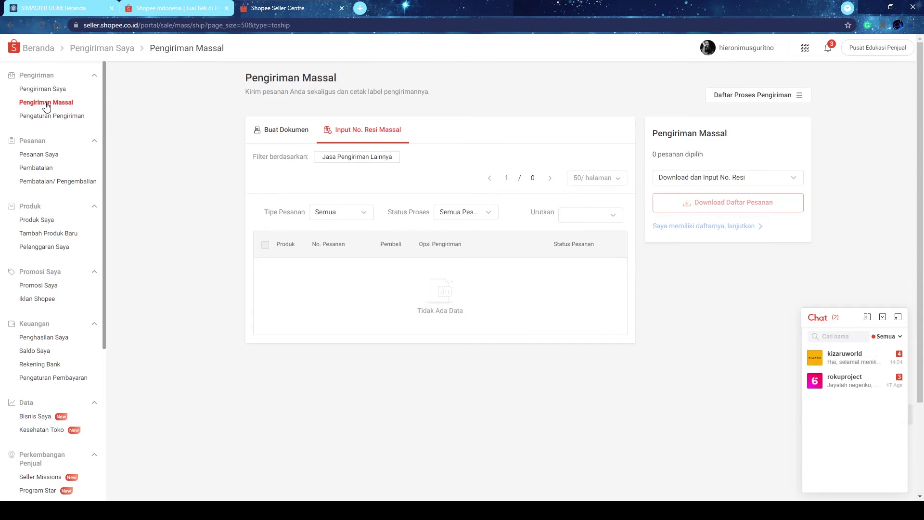
click(284, 135)
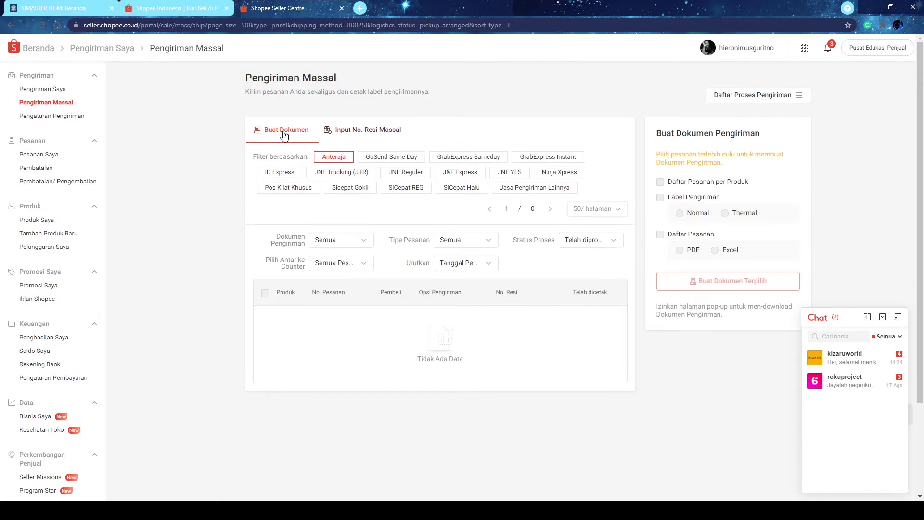
click(365, 135)
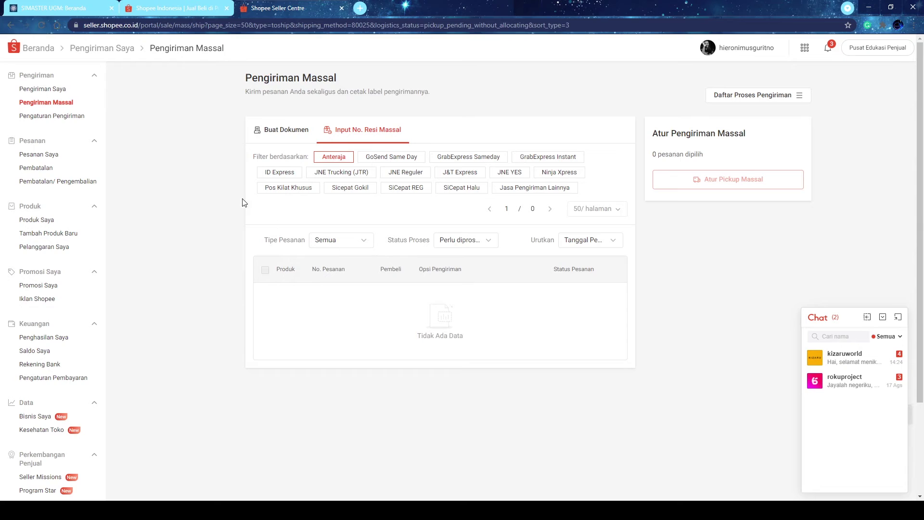
Open Pengaturan Pengiriman and examine the couriers offered under Reguler (Cashless).
click(61, 120)
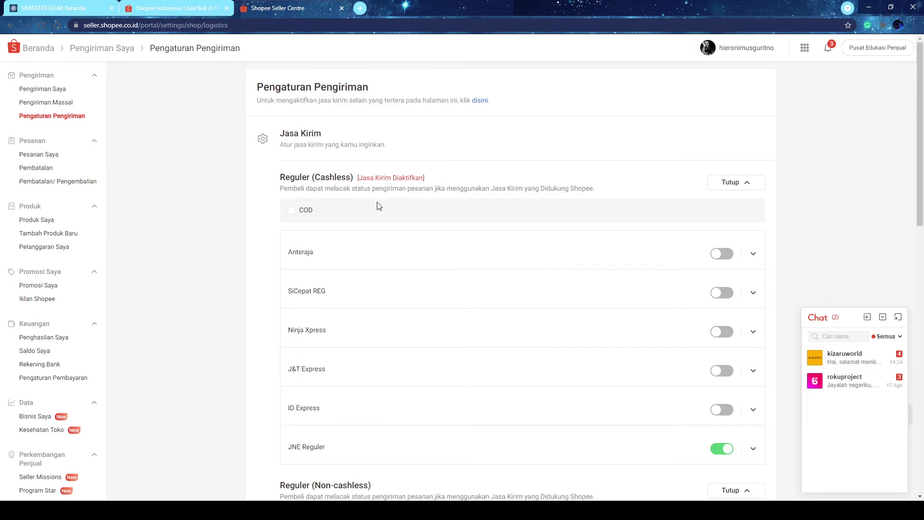
scroll(359, 183, down, 3)
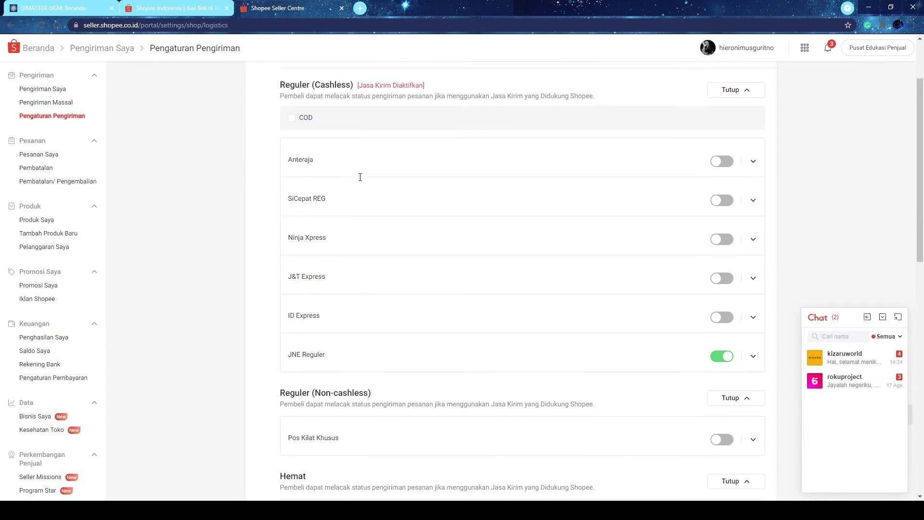
scroll(361, 180, down, 1)
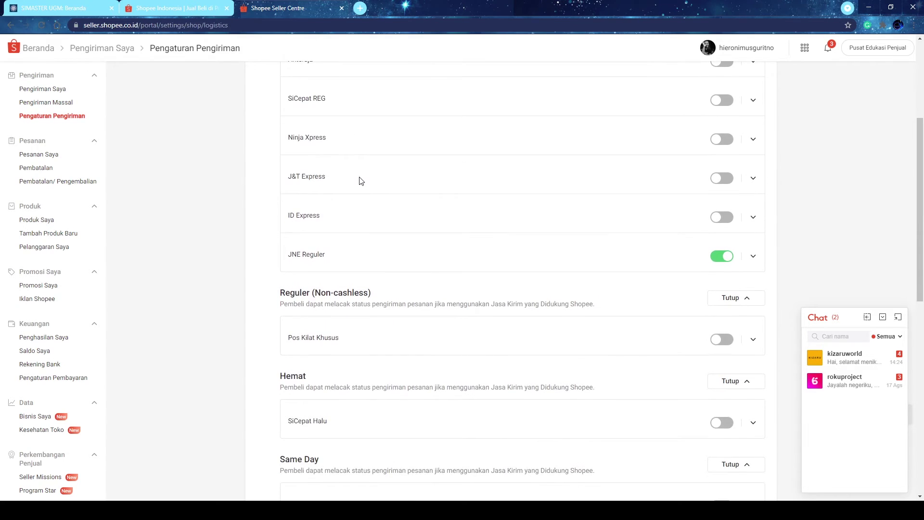
scroll(360, 183, up, 3)
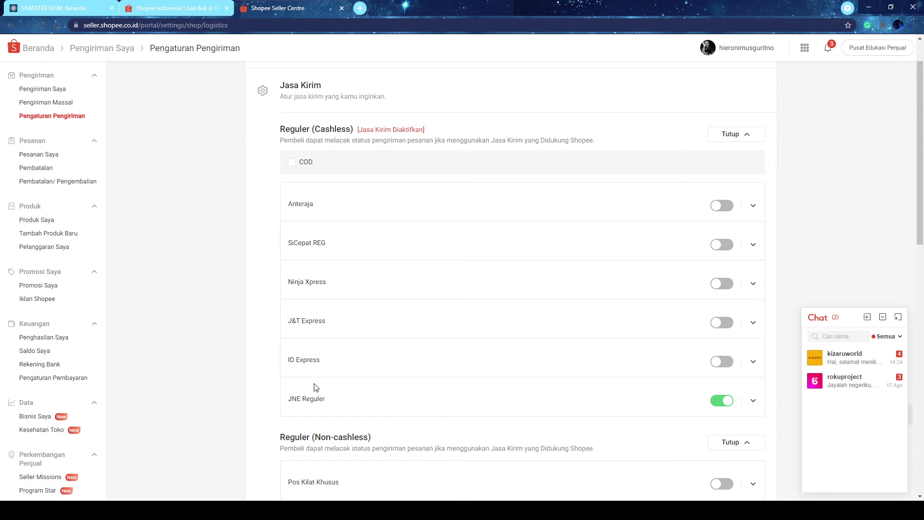
scroll(314, 386, down, 1)
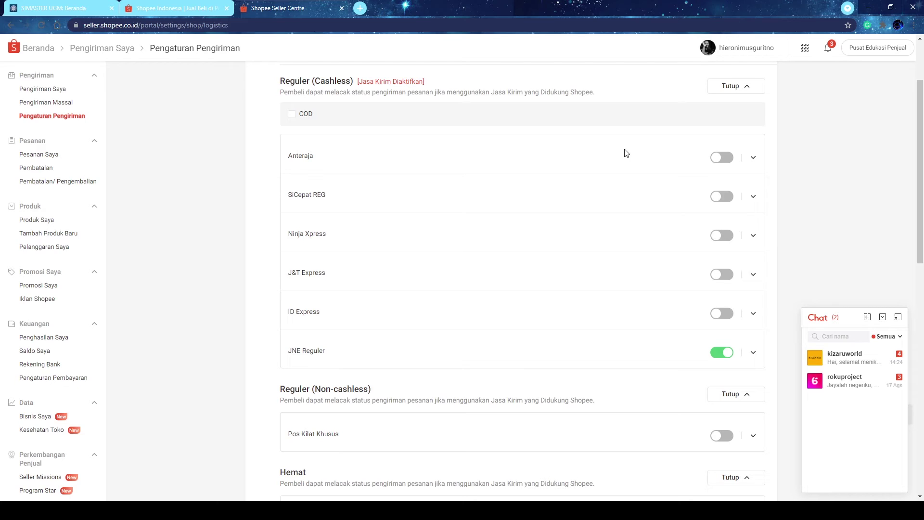
scroll(623, 166, down, 3)
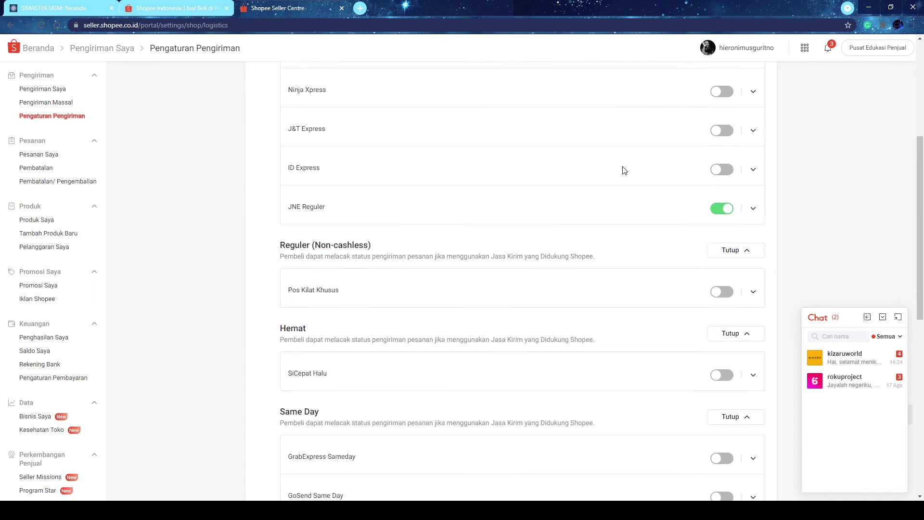
scroll(622, 170, up, 2)
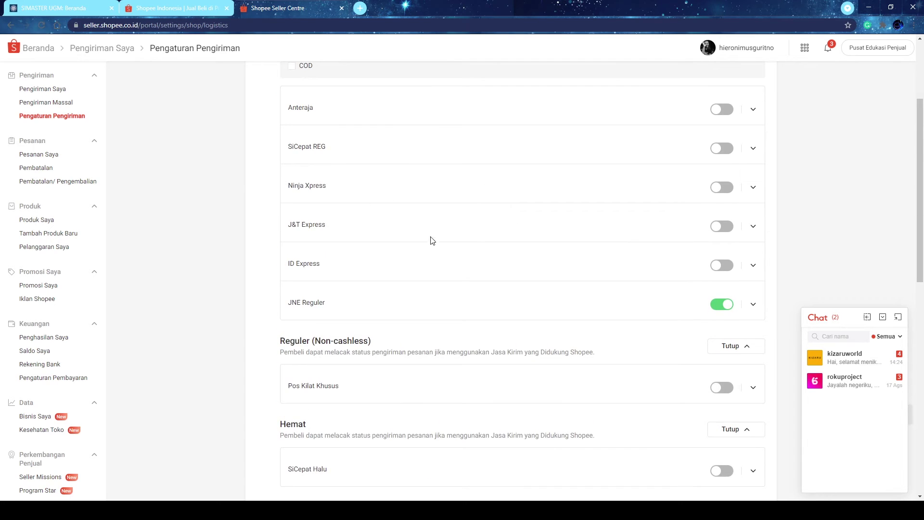
Review the remaining courier categories from Reguler (Non-cashless) to Pilihan Jasa Kirim Lainnya, plus the Dikirim dalam and Cetak Mode Thermal settings.
scroll(426, 258, down, 3)
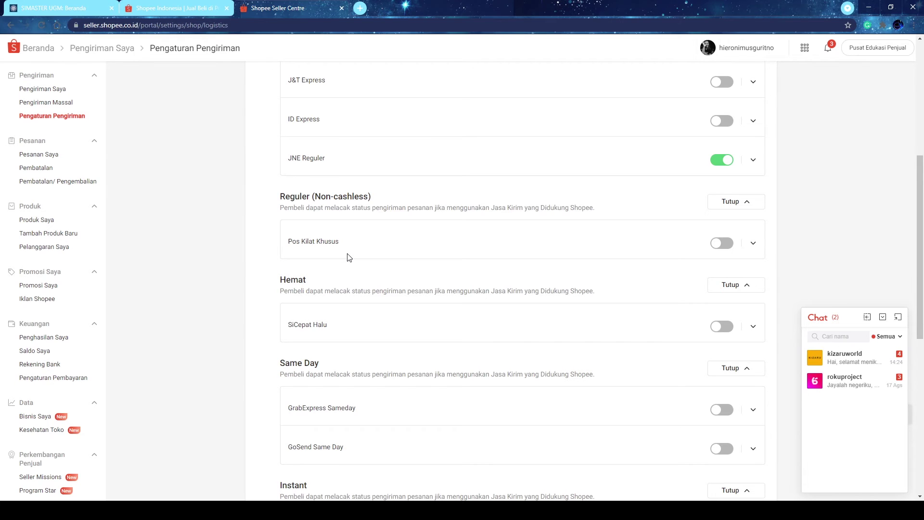
scroll(349, 257, down, 3)
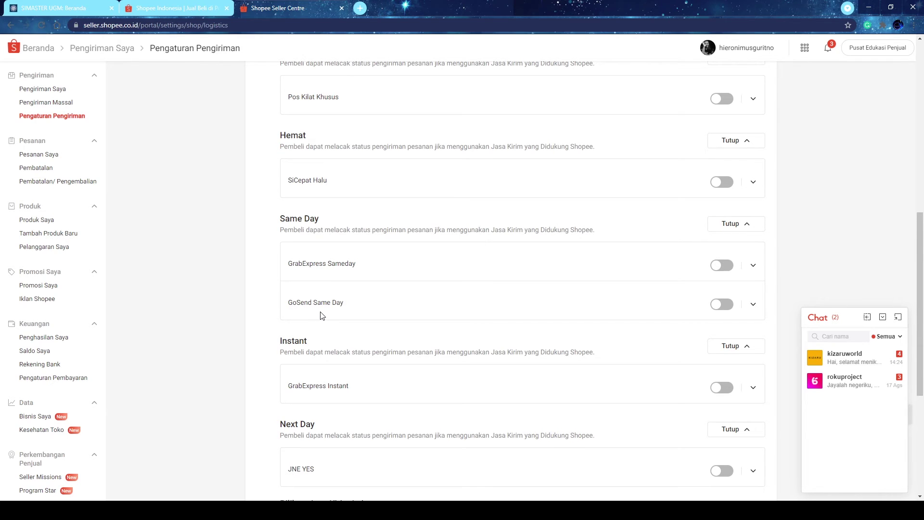
scroll(322, 315, down, 3)
scroll(335, 309, down, 2)
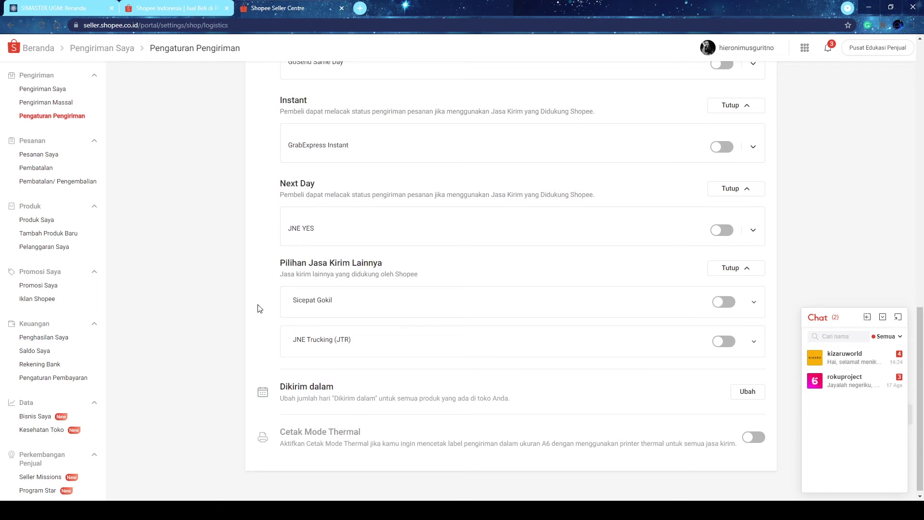
scroll(290, 383, up, 1)
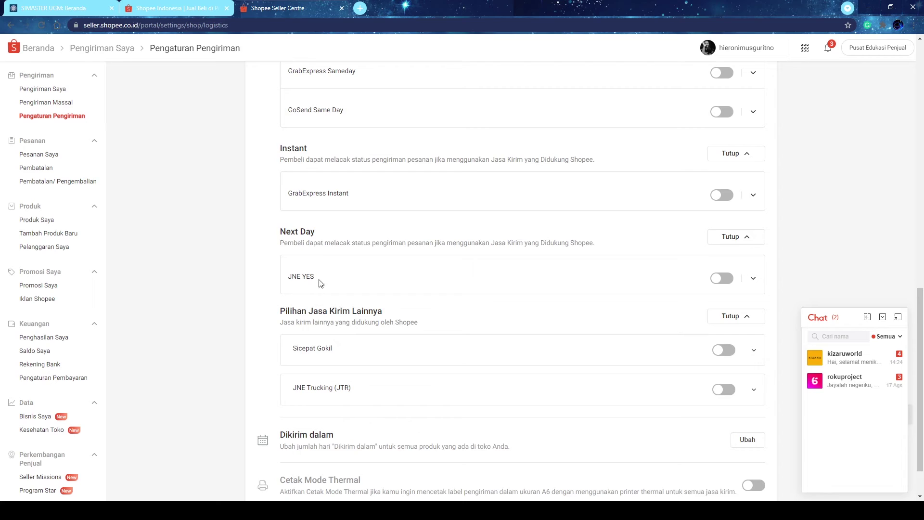
scroll(307, 287, up, 1)
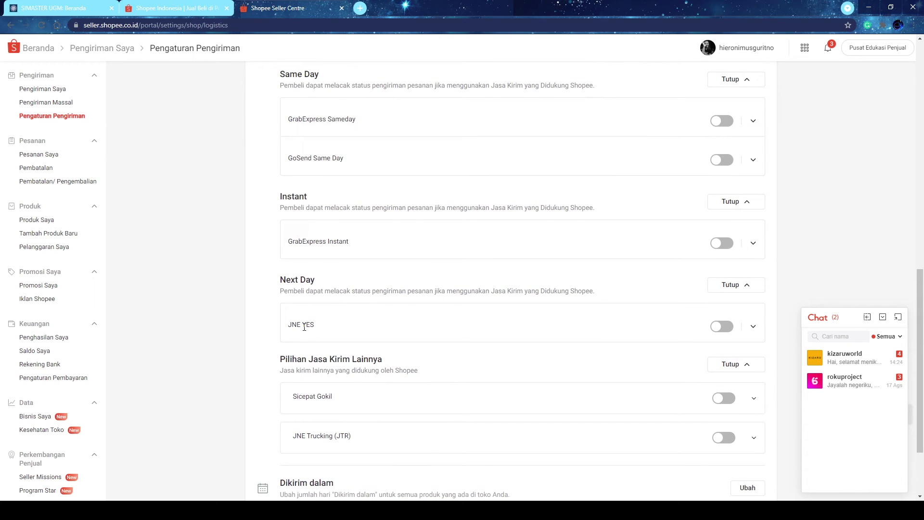
scroll(305, 330, up, 3)
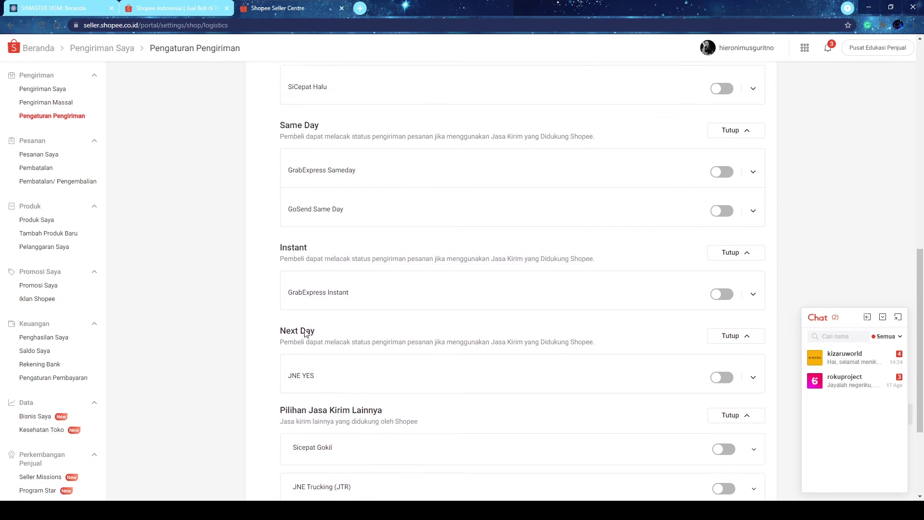
scroll(264, 332, up, 6)
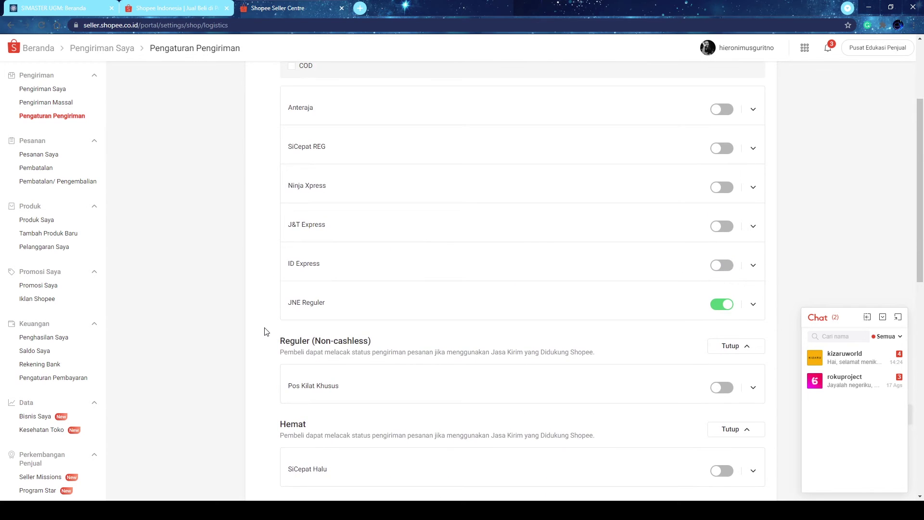
scroll(264, 331, up, 1)
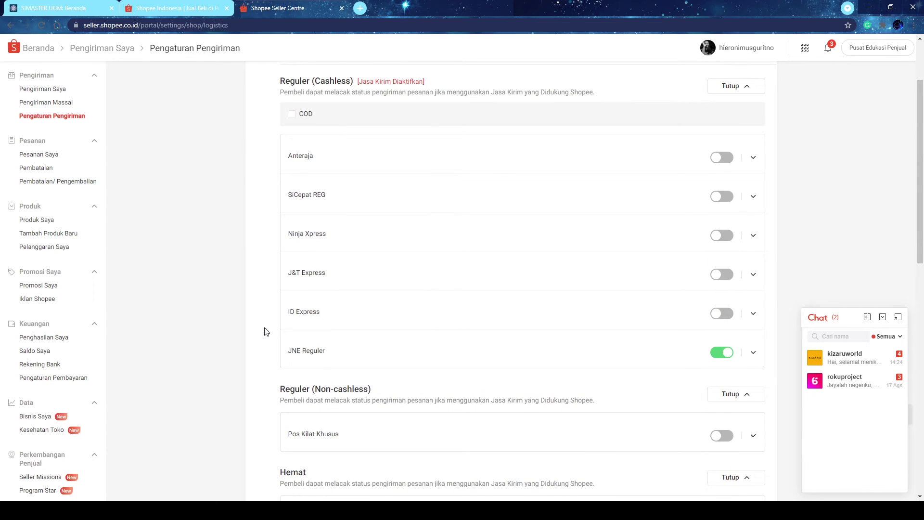
scroll(301, 353, down, 11)
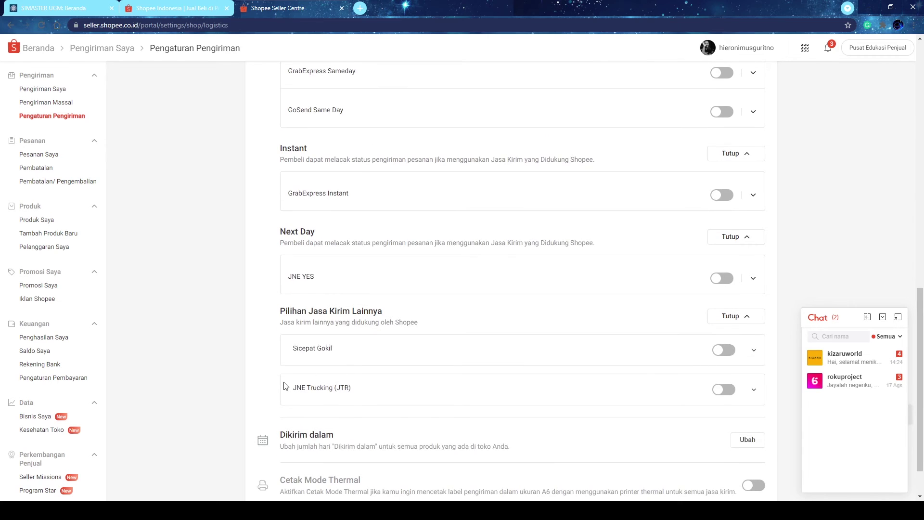
scroll(284, 385, down, 1)
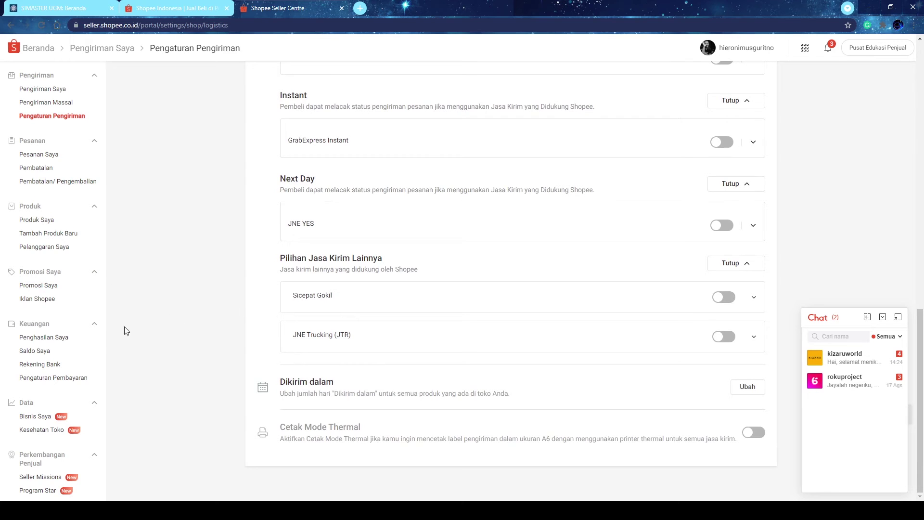
Open Penghasilan Saya under Keuangan and verify access by entering the Shopee account password.
scroll(70, 359, down, 2)
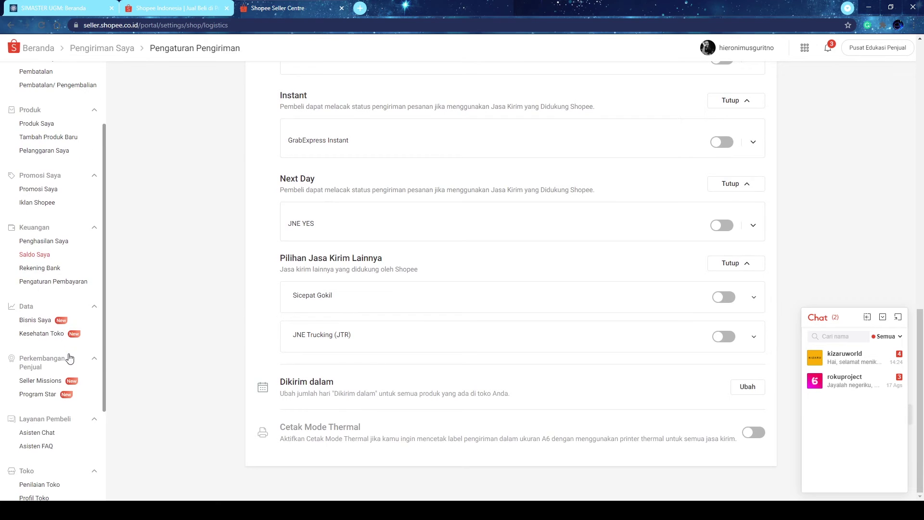
click(57, 245)
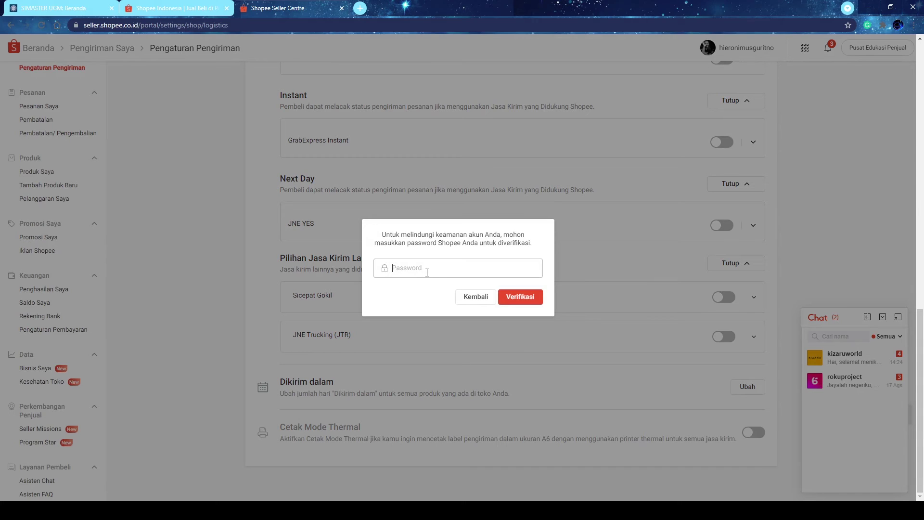
text(*)
click(528, 297)
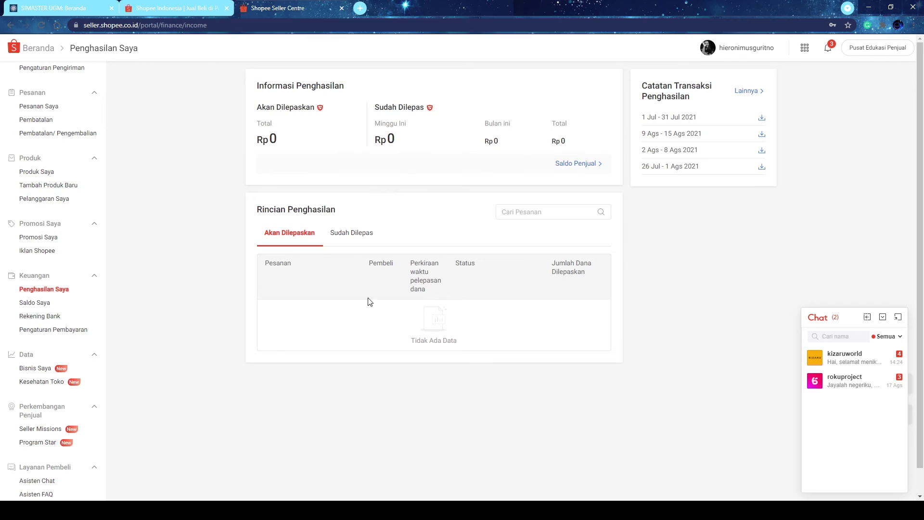
Show the Sudah Dilepas entries in Rincian Penghasilan and return to Akan Dilepaskan.
click(346, 242)
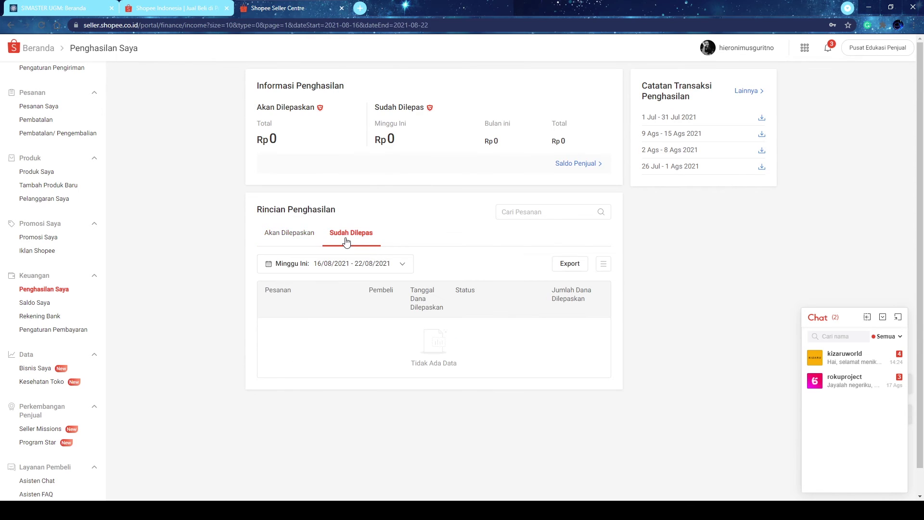
click(289, 243)
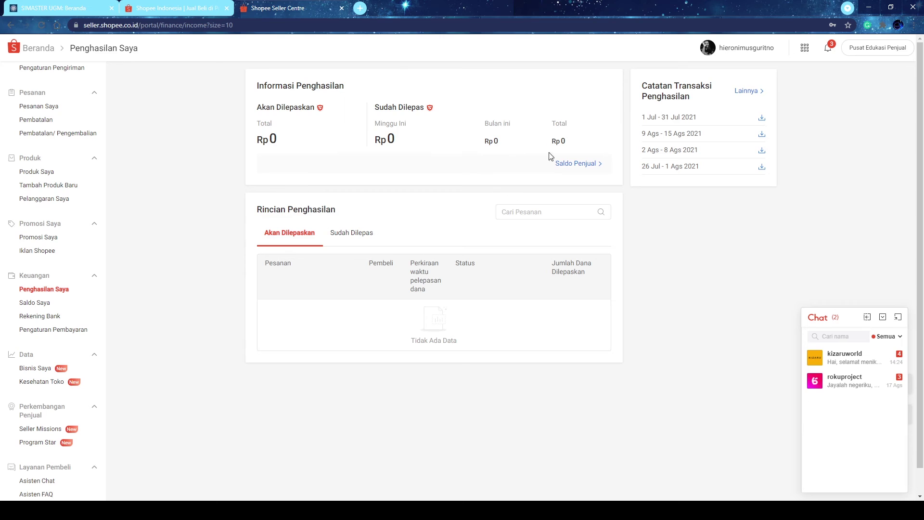
Open the Rekening Bank page from Saldo Saya, view the form for adding a bank account, and close it unsaved.
click(35, 303)
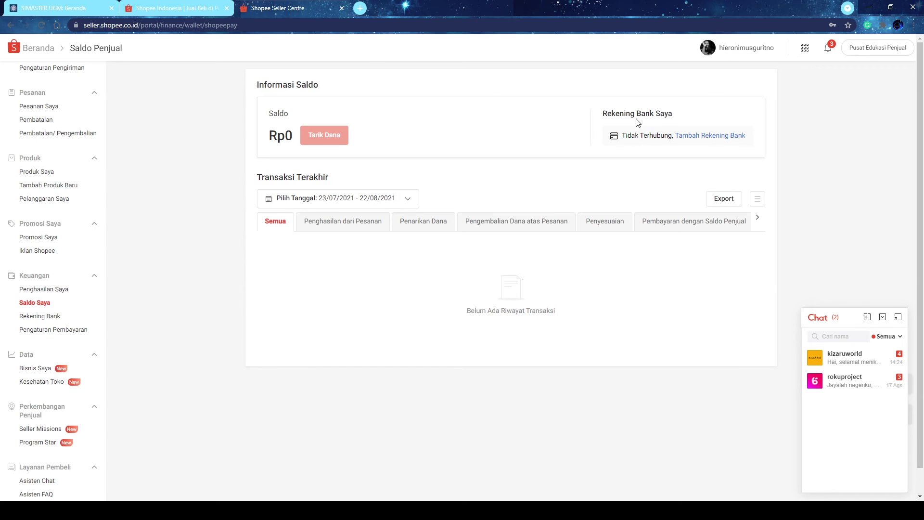
click(704, 139)
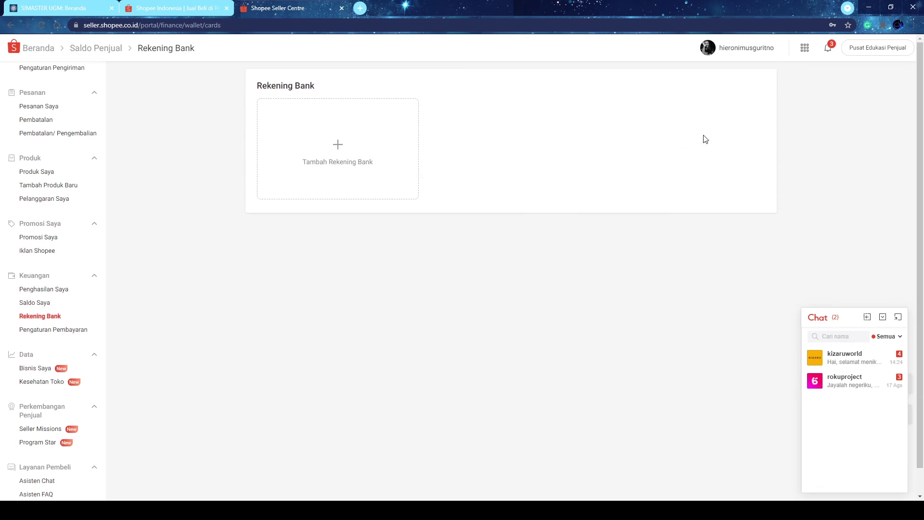
click(318, 163)
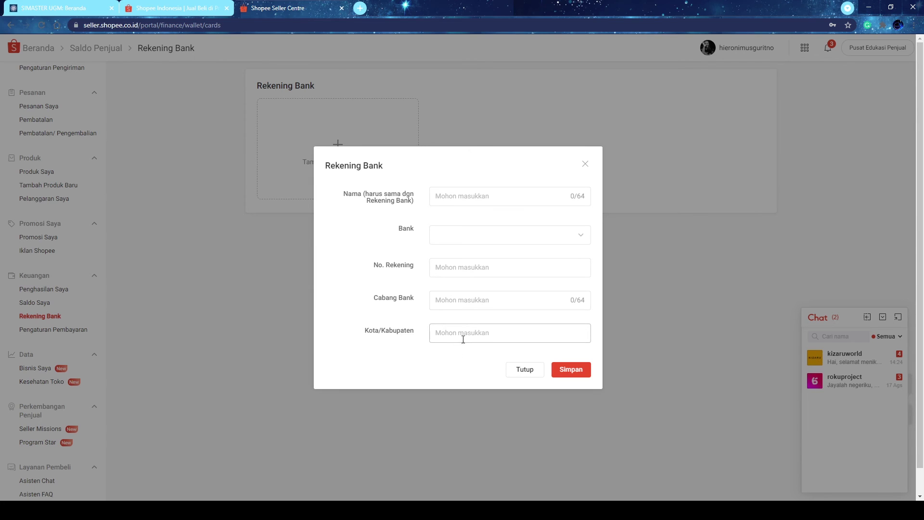
click(517, 374)
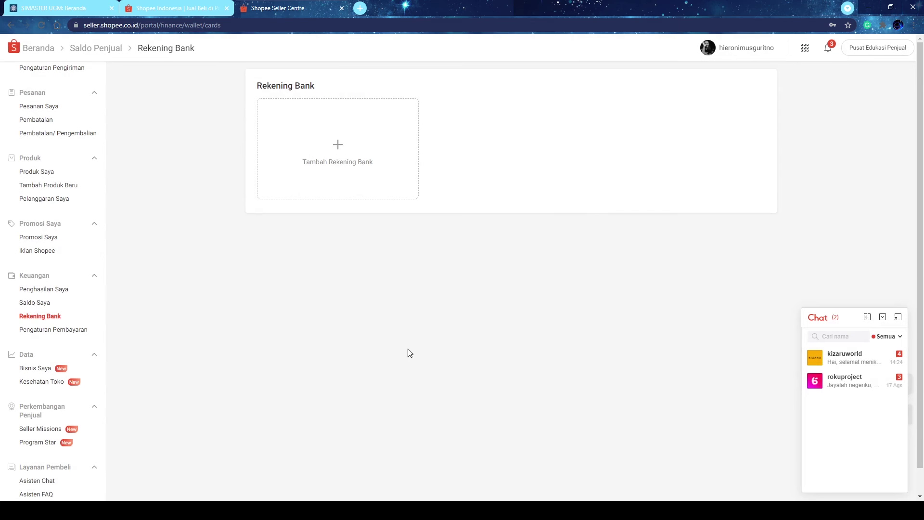
View the Pengaturan Pembayaran page under Keuangan and open Penilaian Toko in the Toko section.
click(67, 330)
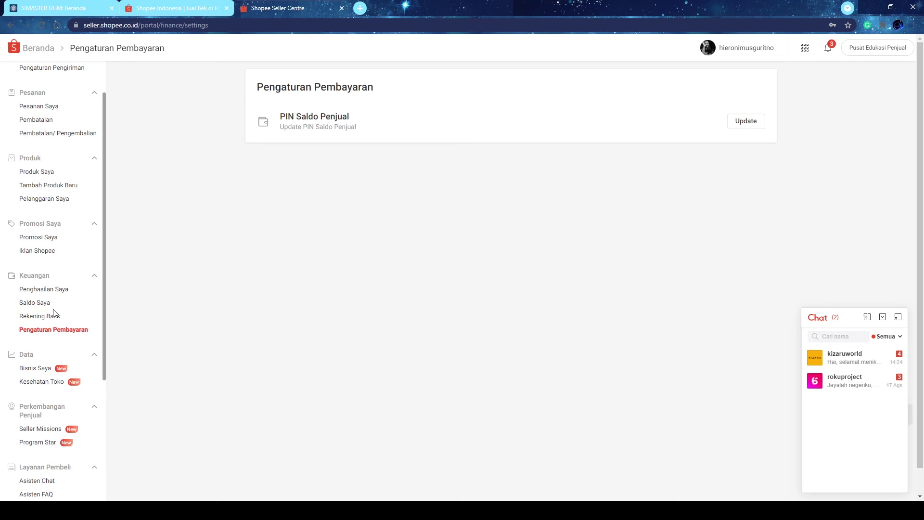
scroll(66, 316, down, 2)
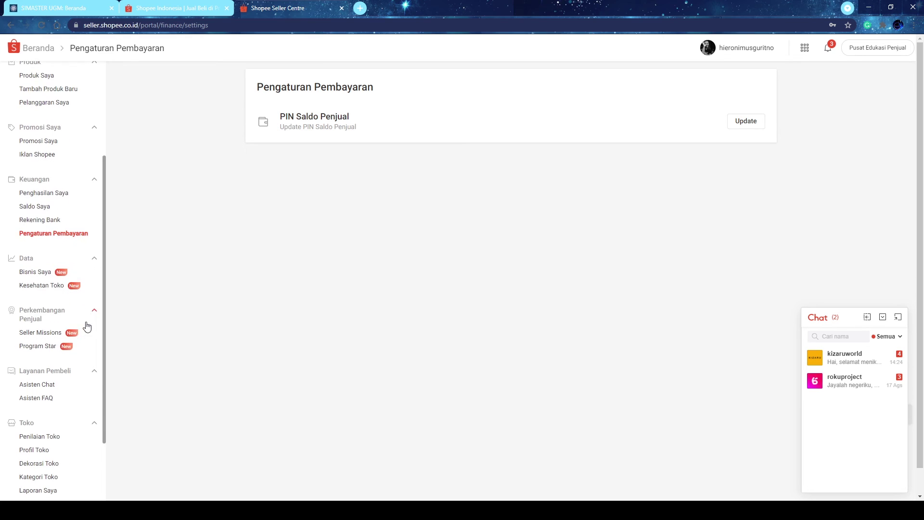
scroll(125, 354, down, 1)
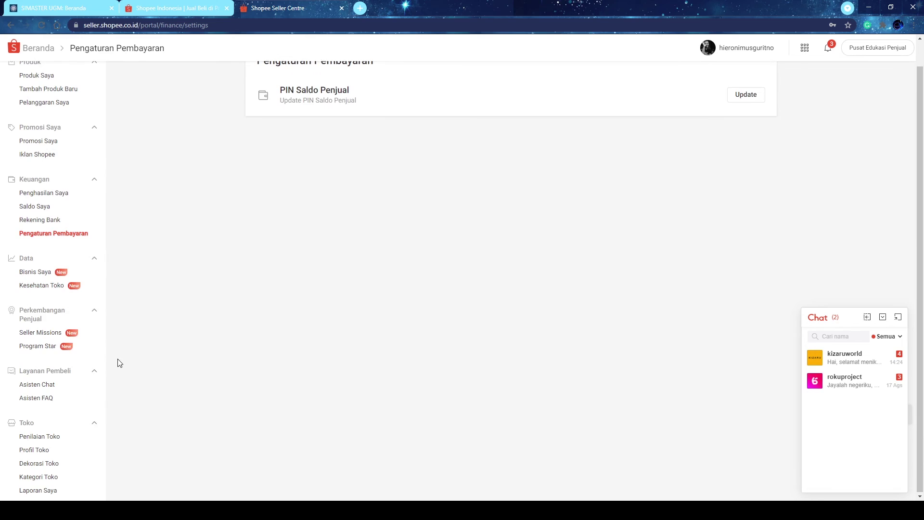
scroll(68, 404, down, 2)
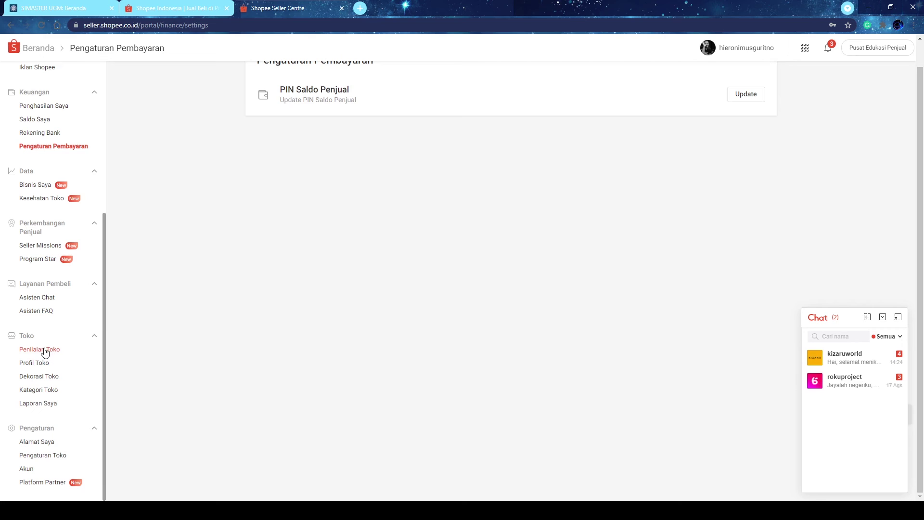
click(46, 351)
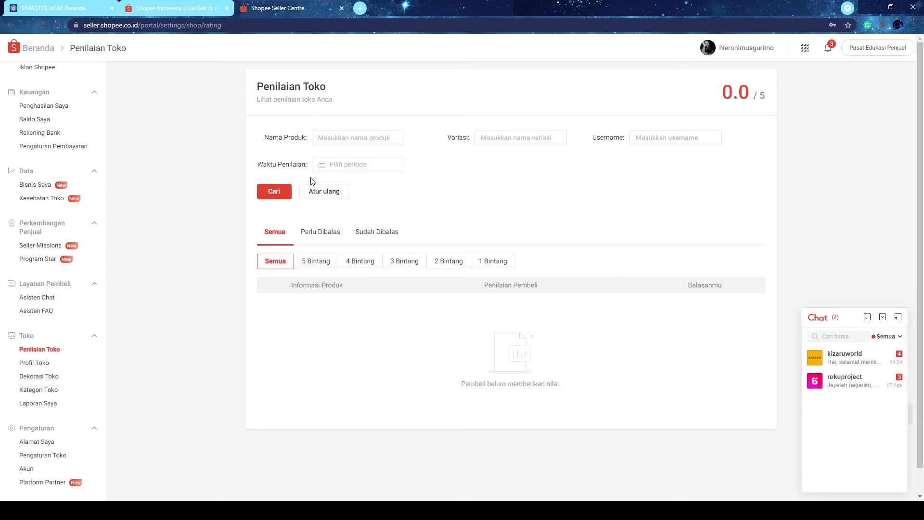
Switch to the Shopee marketplace, browse the Pakaian Pria category and visit the surfinclo store page.
click(203, 10)
scroll(316, 298, down, 5)
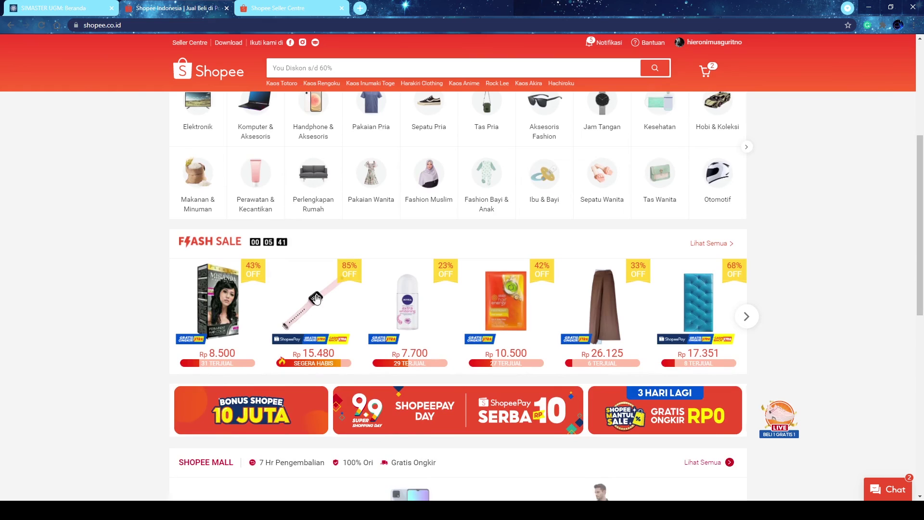
scroll(316, 299, up, 2)
click(374, 223)
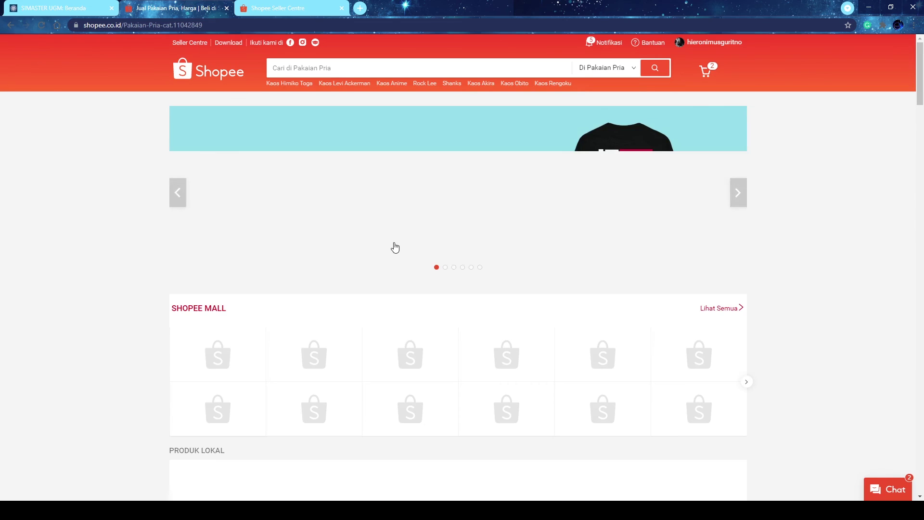
click(484, 235)
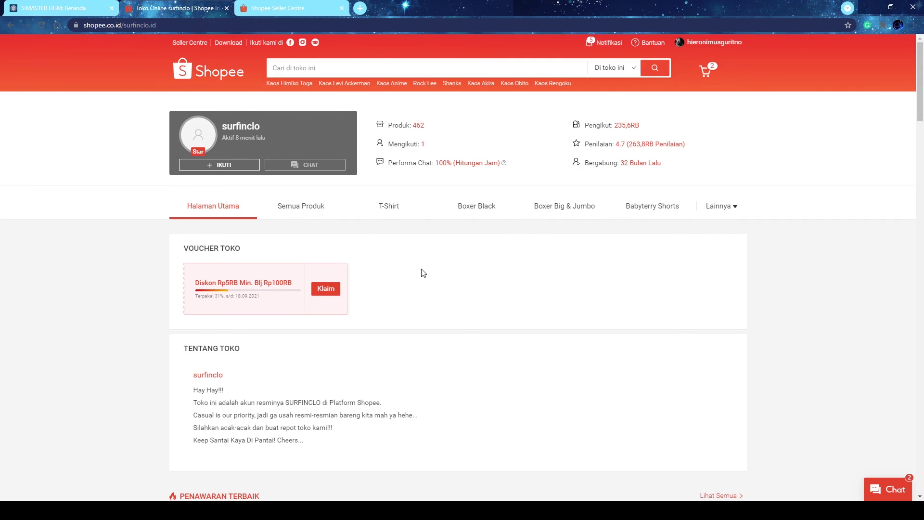
Open surfinclo's SHOPEE 12.12 promo package of 2 Kaos + 1 Boxer and examine its Deskripsi Produk and Penilaian Produk.
scroll(423, 273, down, 6)
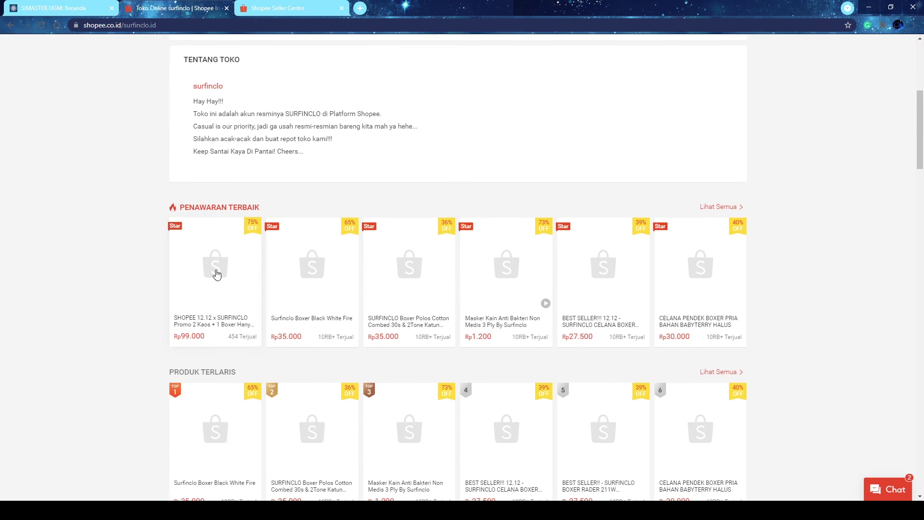
click(217, 275)
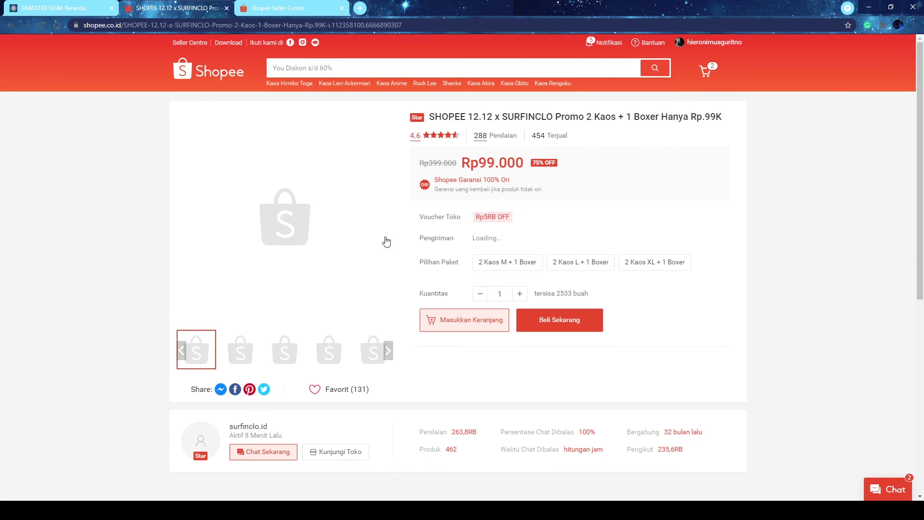
scroll(366, 255, down, 9)
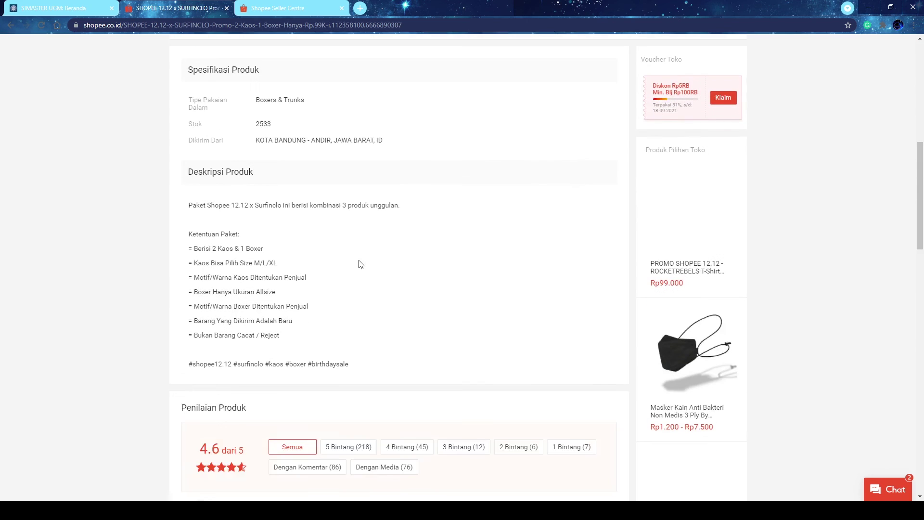
scroll(359, 265, down, 5)
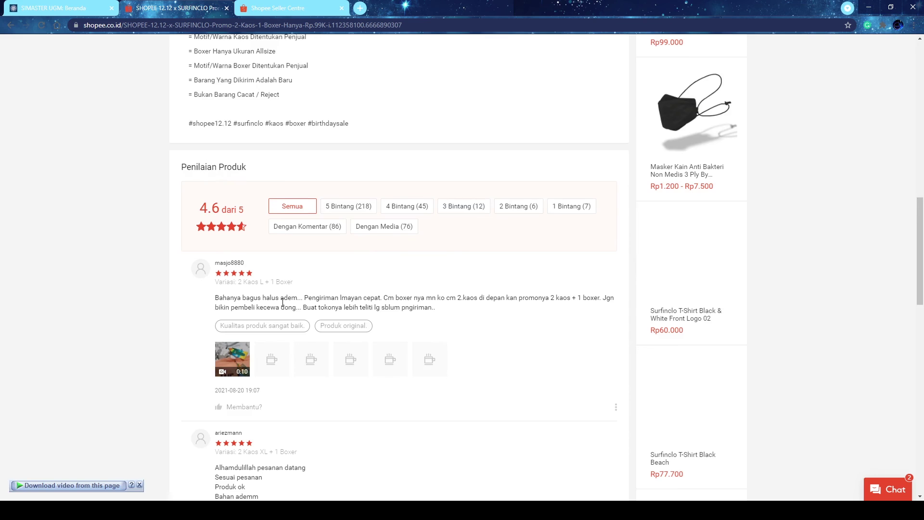
scroll(282, 302, down, 2)
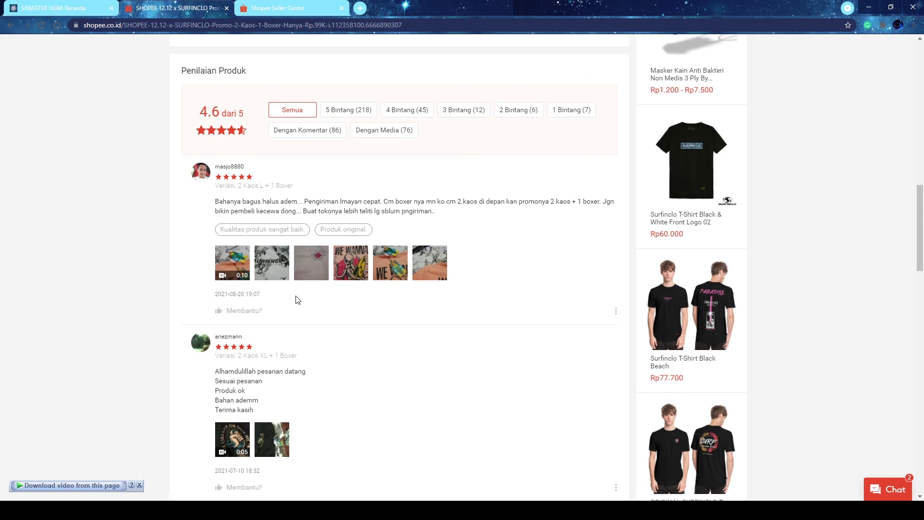
scroll(283, 272, up, 15)
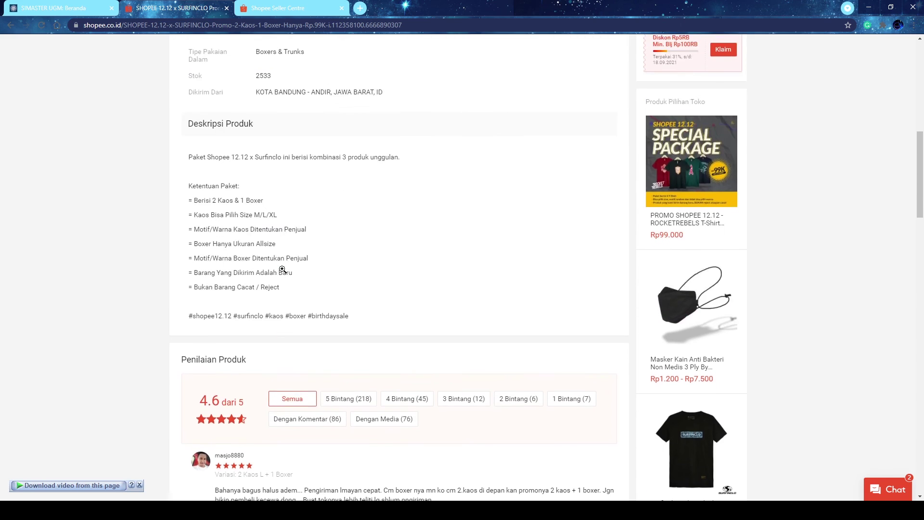
Return to Seller Centre and view the Profil Toko page, including the photo and video options under Deskripsi Gambar.
click(284, 8)
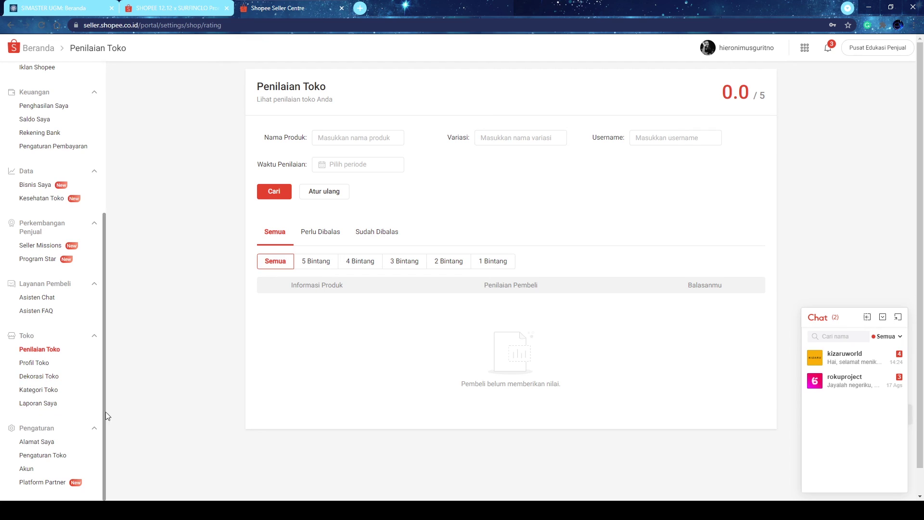
click(36, 363)
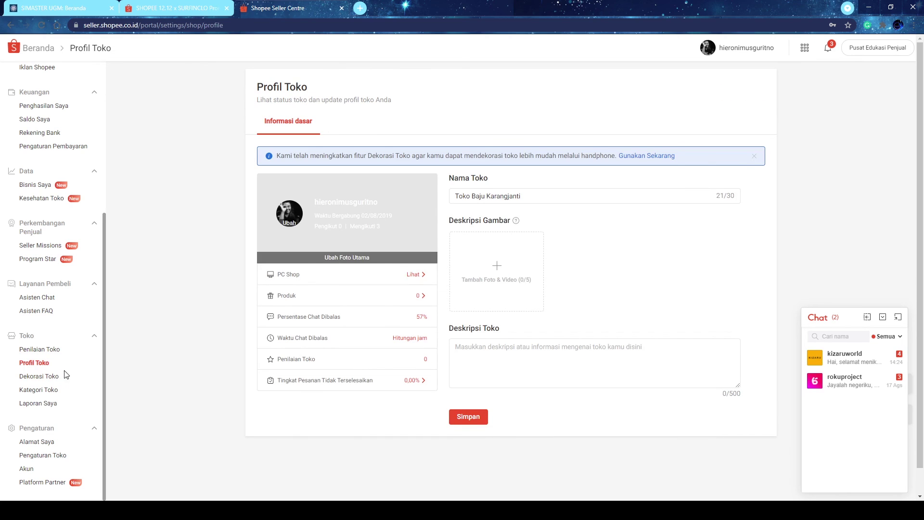
mouse_move(496, 269)
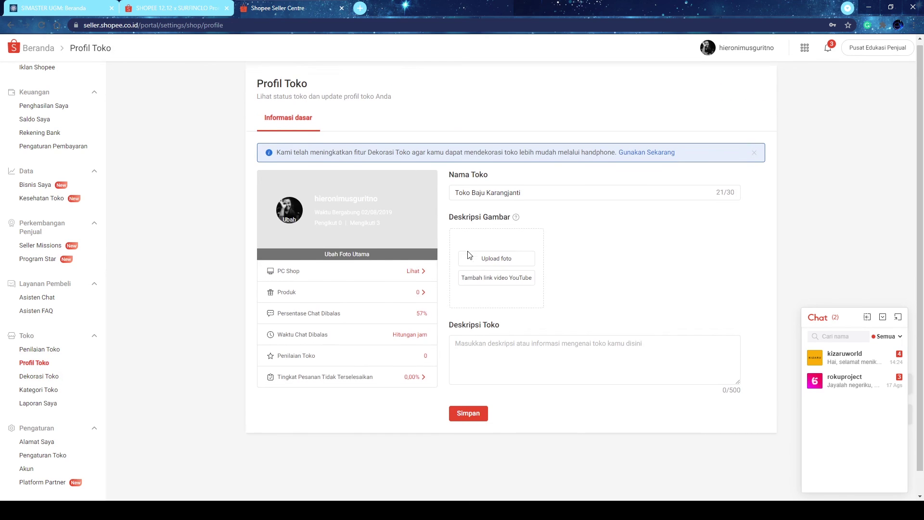
scroll(466, 262, down, 1)
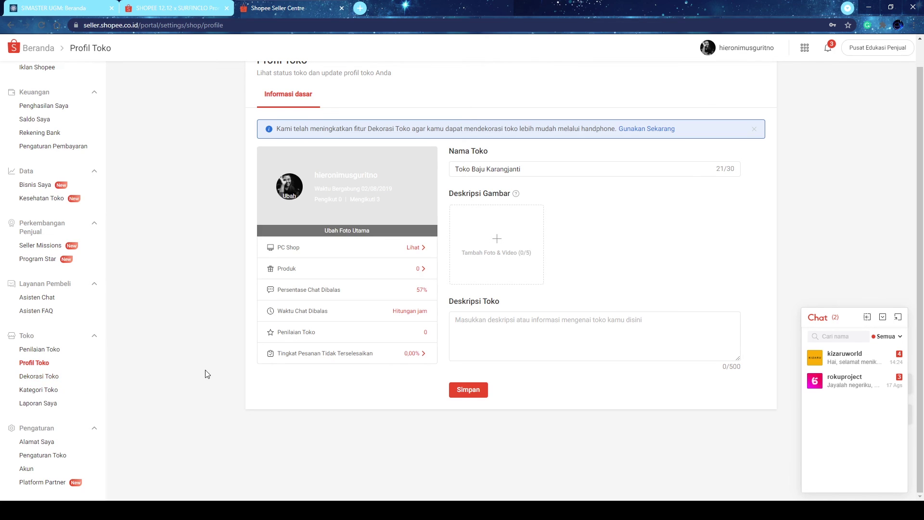
Open Dekorasi Toko, and examine the surfinclo storefront on the Shopee marketplace as a decoration example.
click(43, 378)
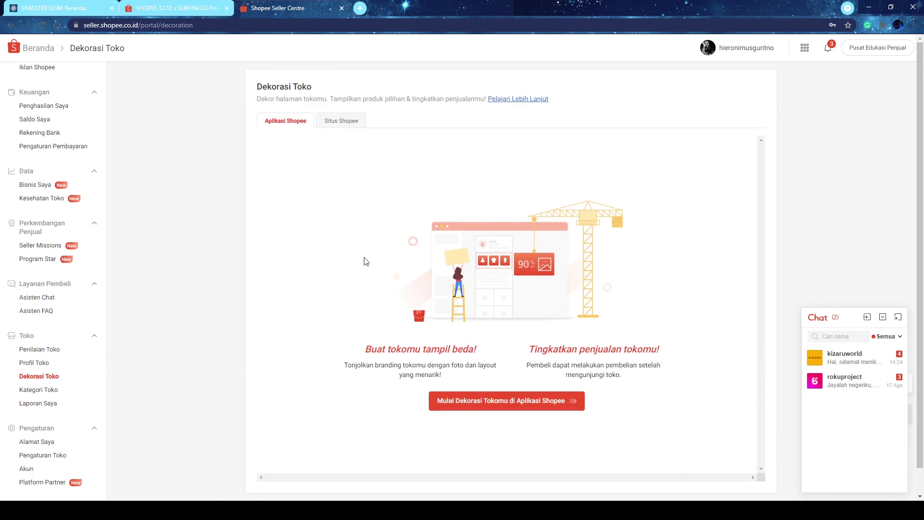
click(181, 8)
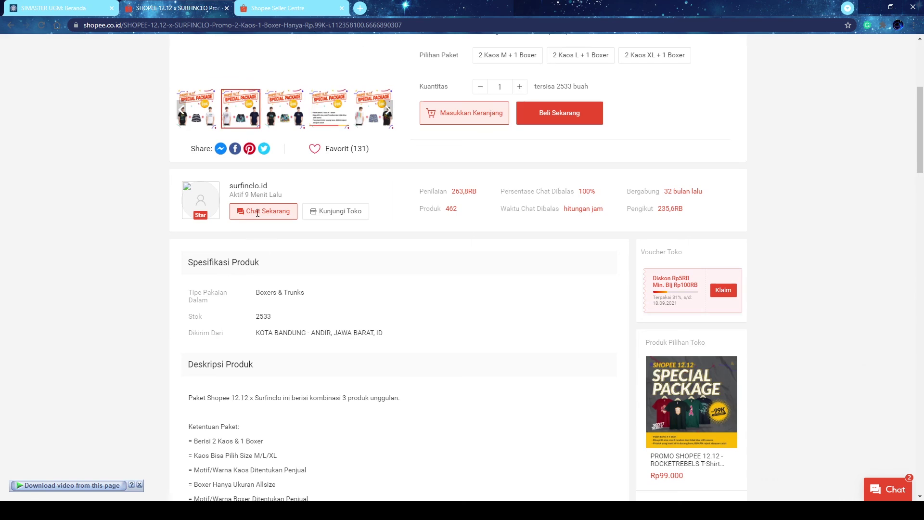
click(16, 28)
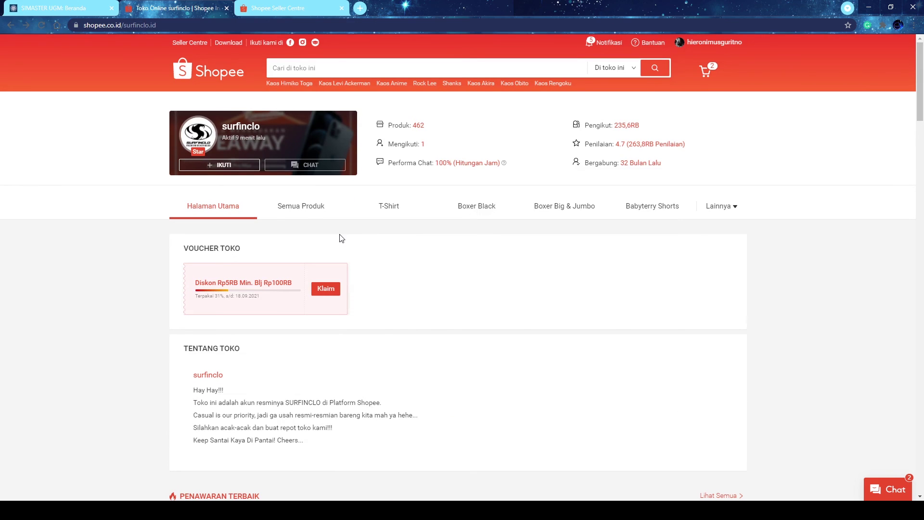
scroll(302, 332, down, 10)
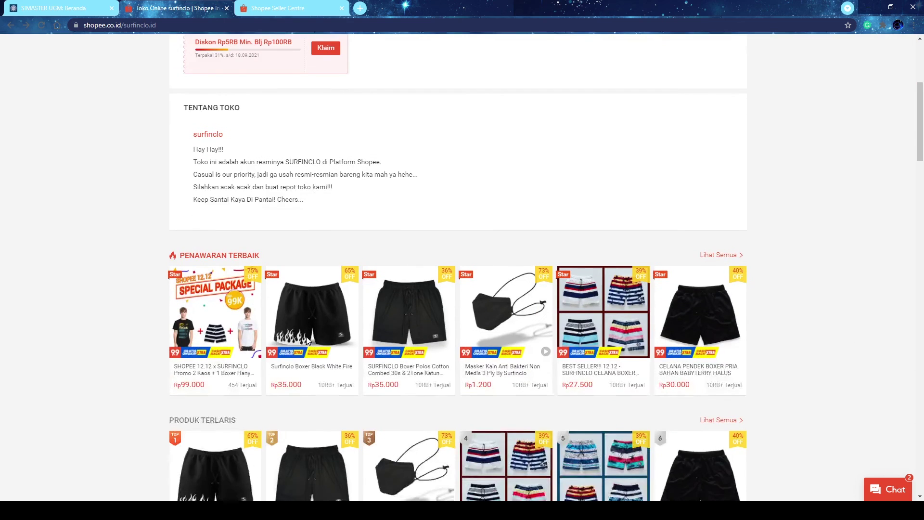
scroll(300, 340, up, 10)
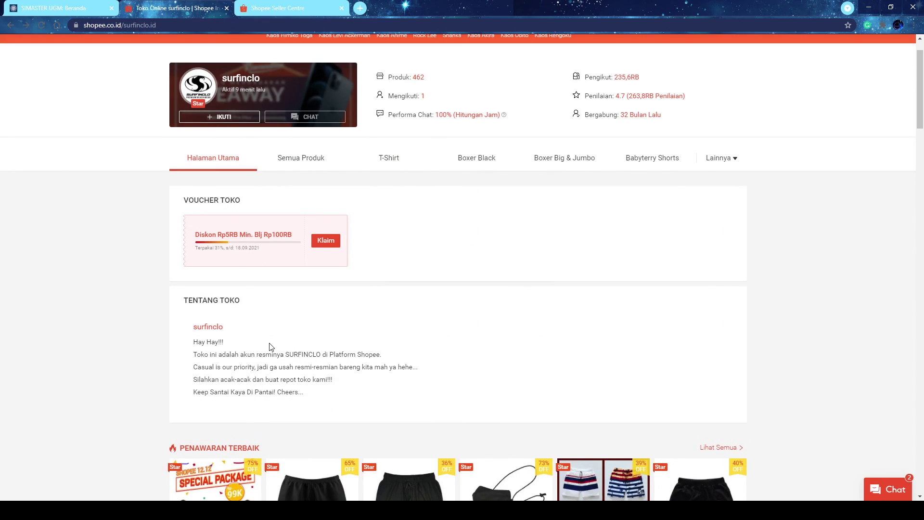
scroll(289, 347, up, 1)
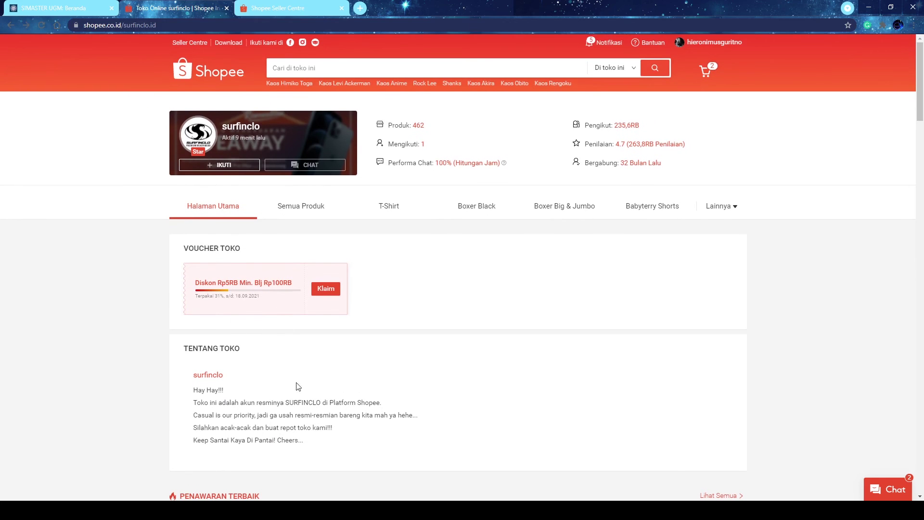
scroll(447, 370, down, 2)
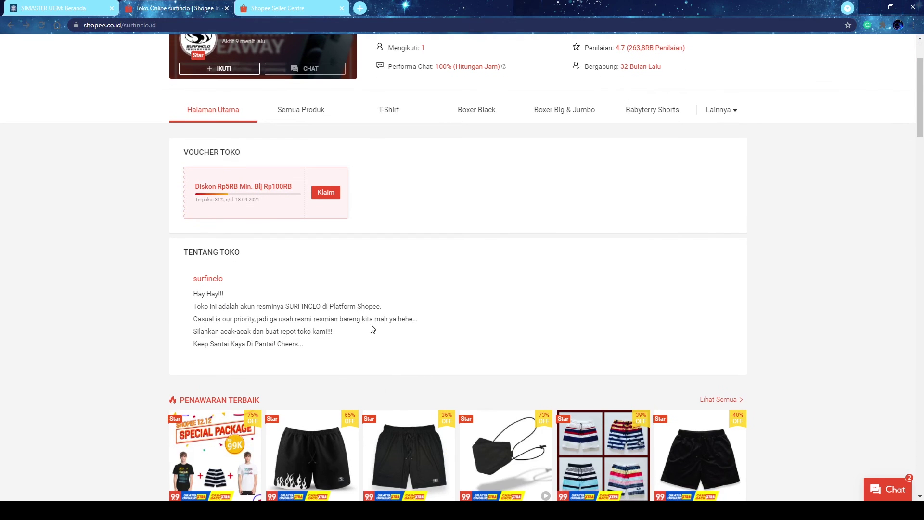
Return to Seller Centre and view the Kategori Toko page with its list of shop categories.
click(284, 9)
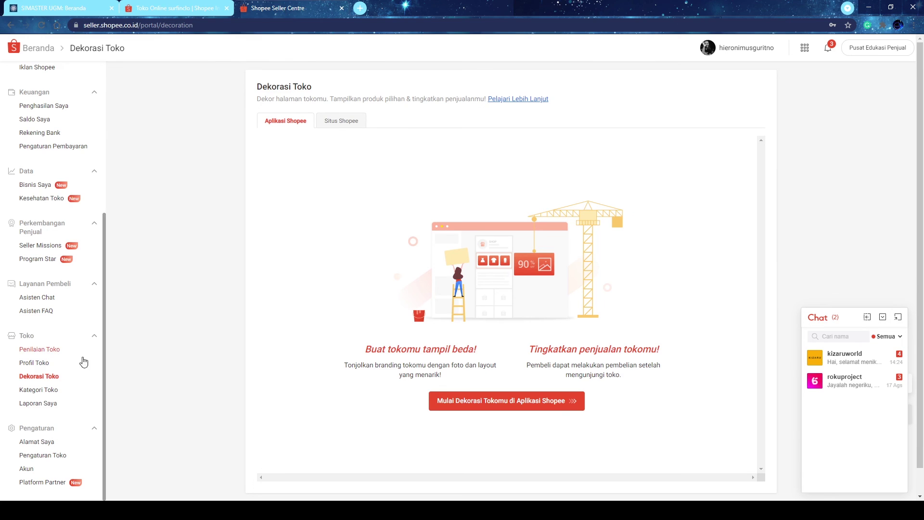
click(38, 393)
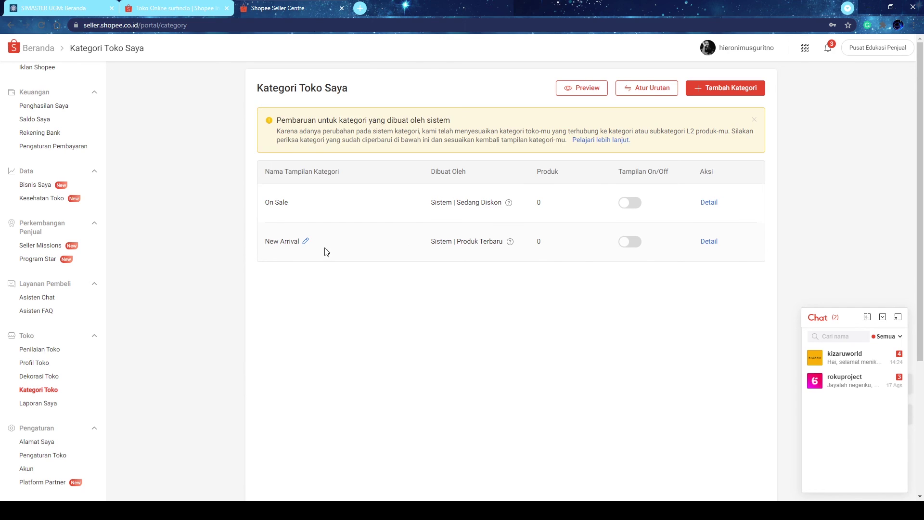
scroll(49, 294, up, 5)
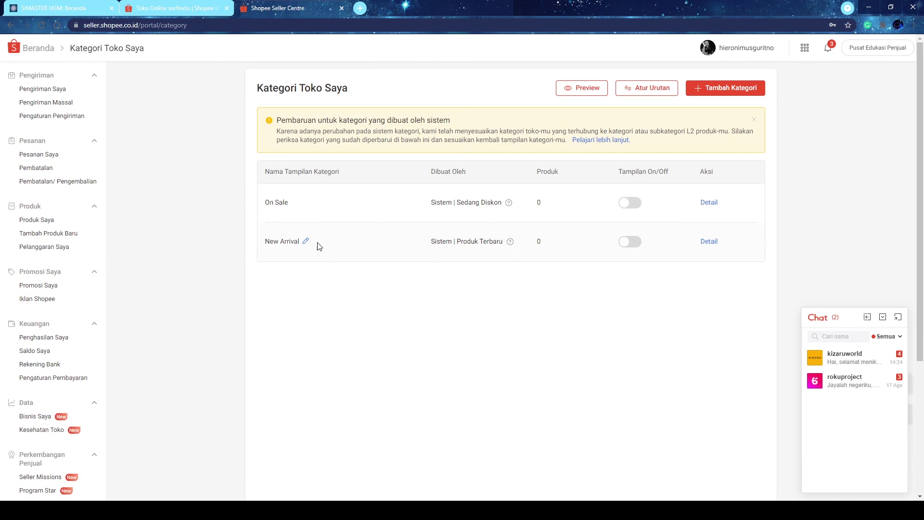
scroll(77, 330, down, 4)
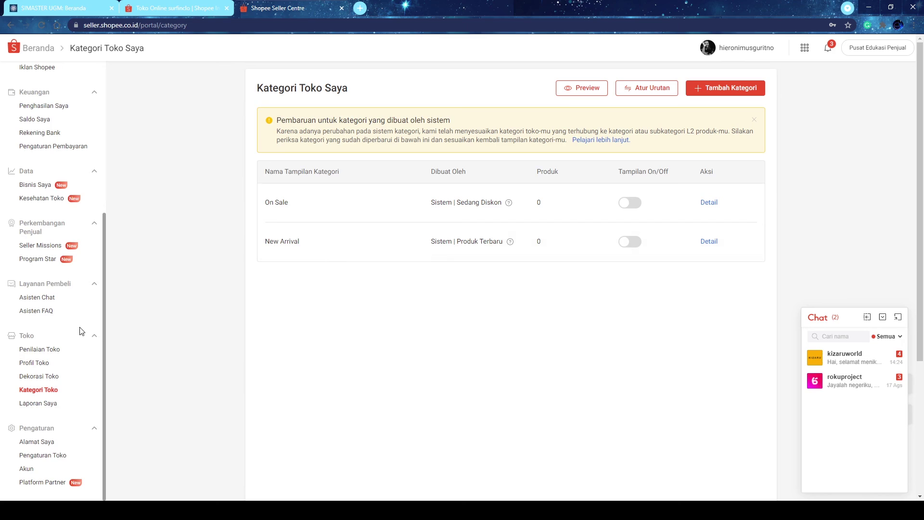
Open the Laporan Saya page under Toko and view its Laporan Penjualan section.
click(48, 404)
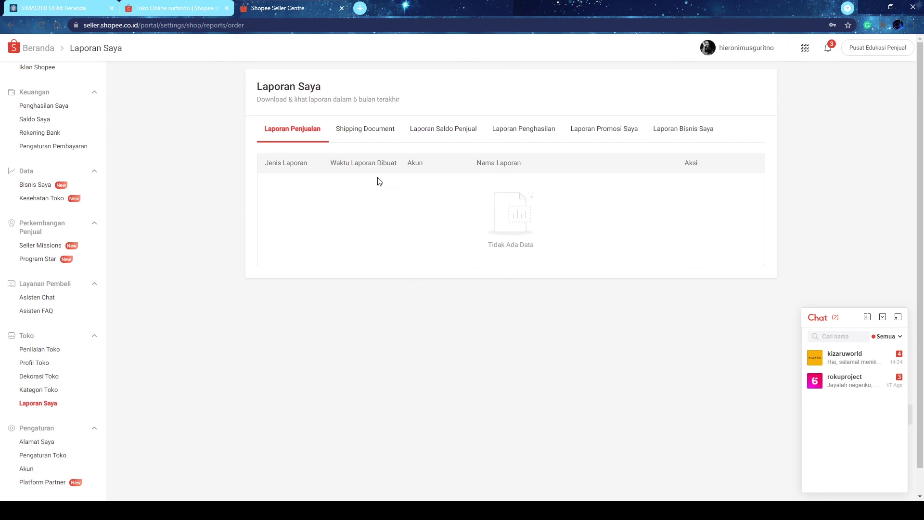
scroll(53, 360, down, 1)
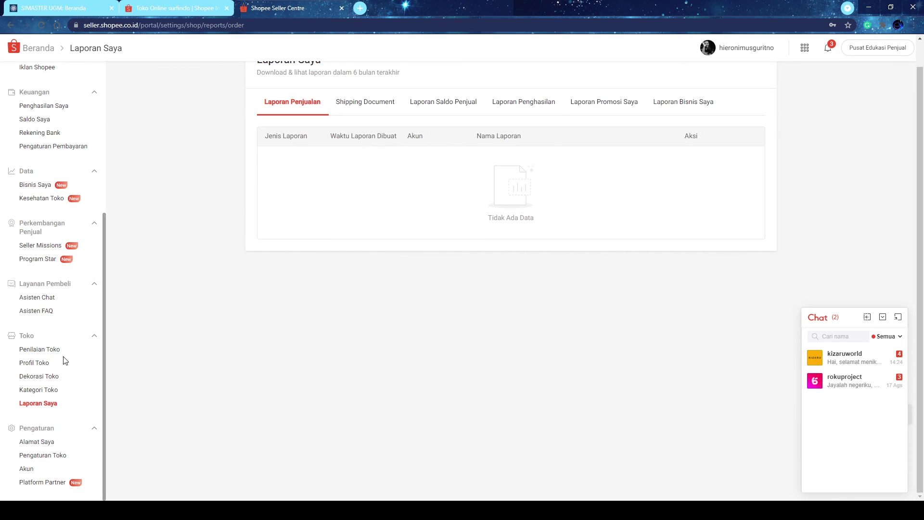
scroll(61, 357, up, 5)
scroll(237, 297, up, 1)
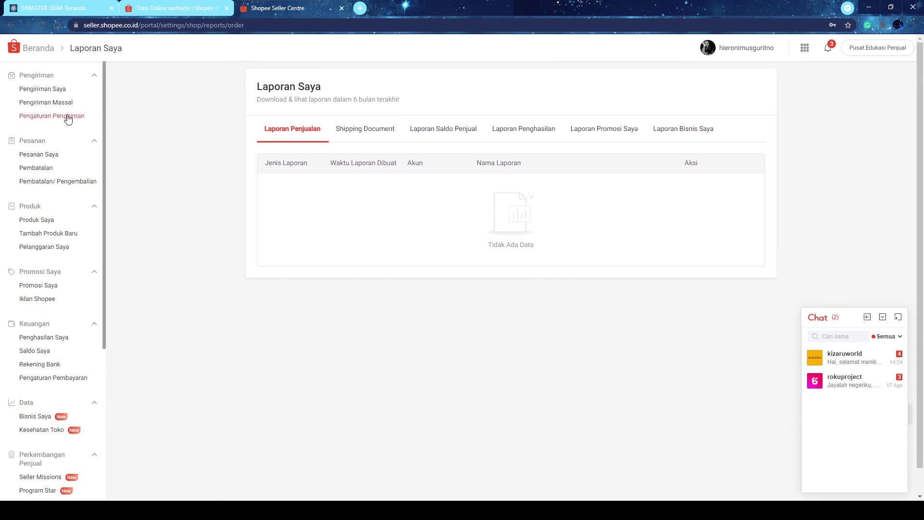